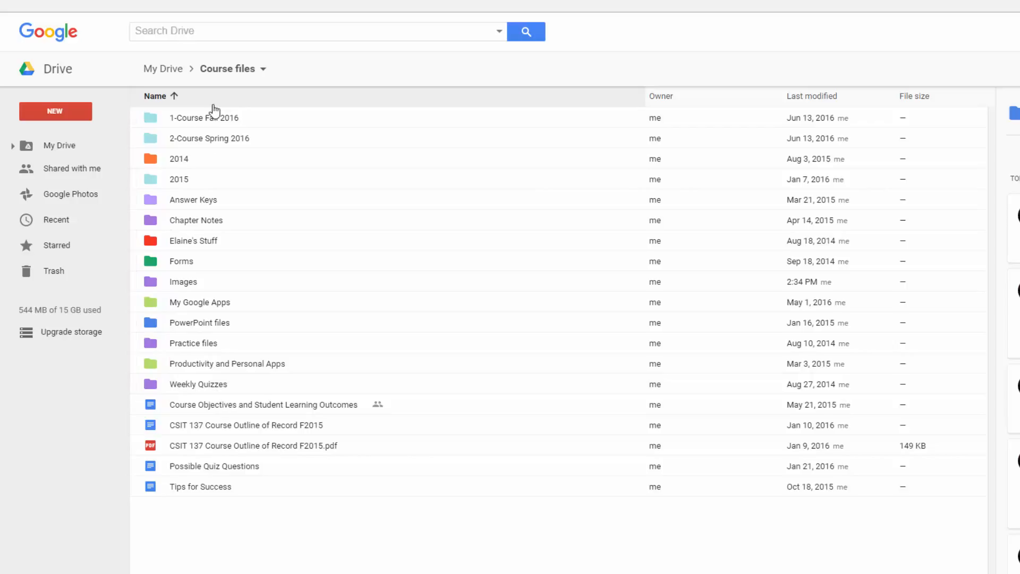
Step: Create a new folder in Course files, keeping the default name Untitled folder
click(63, 110)
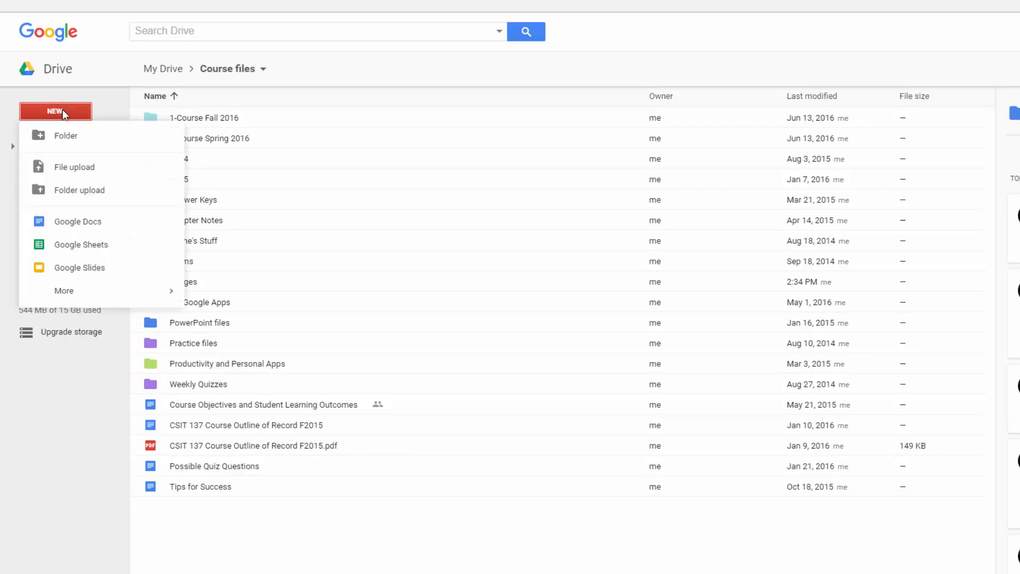
click(63, 139)
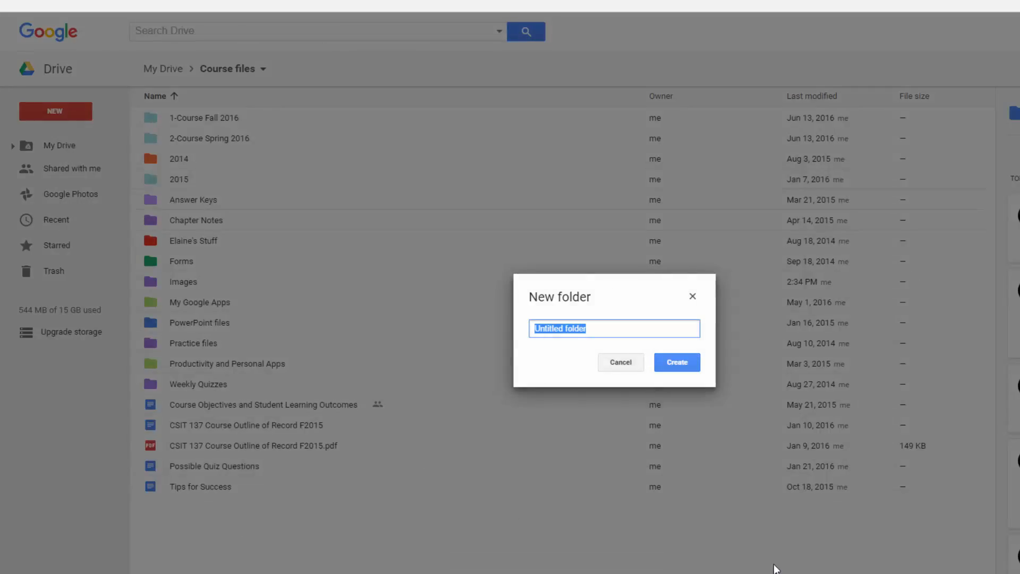
click(677, 361)
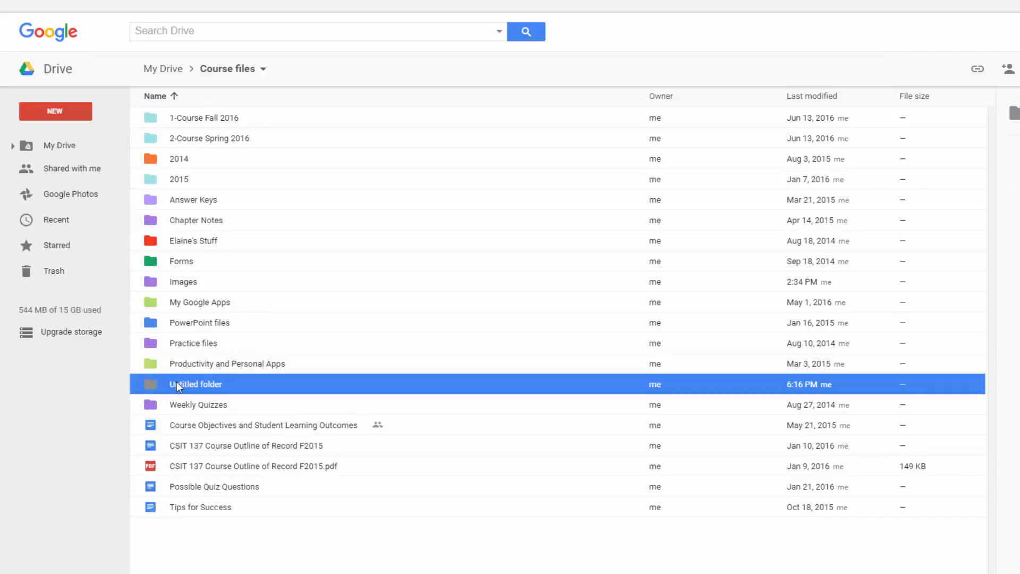
click(168, 541)
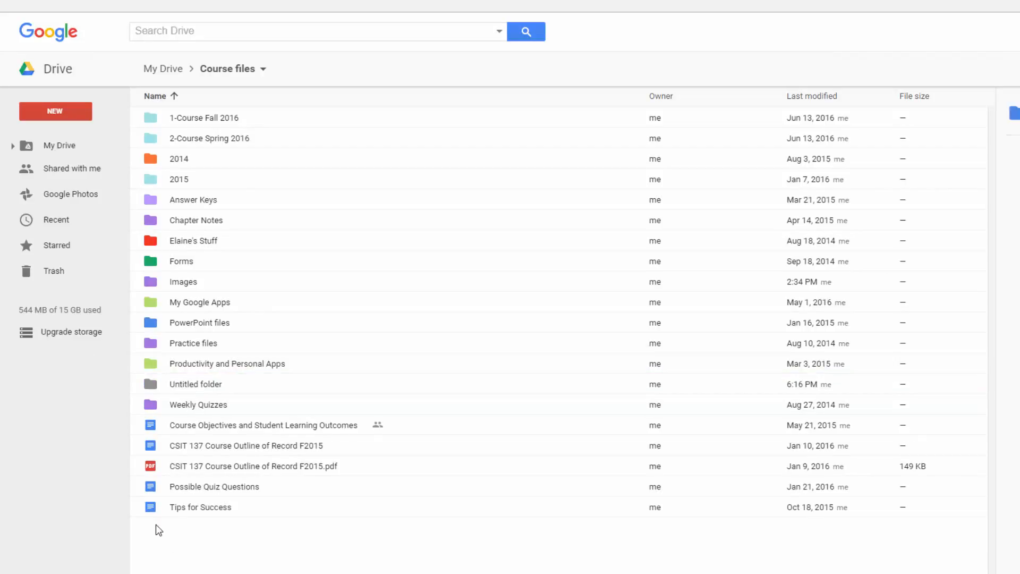
Step: Change the color of Untitled folder to yellow
right_click(153, 388)
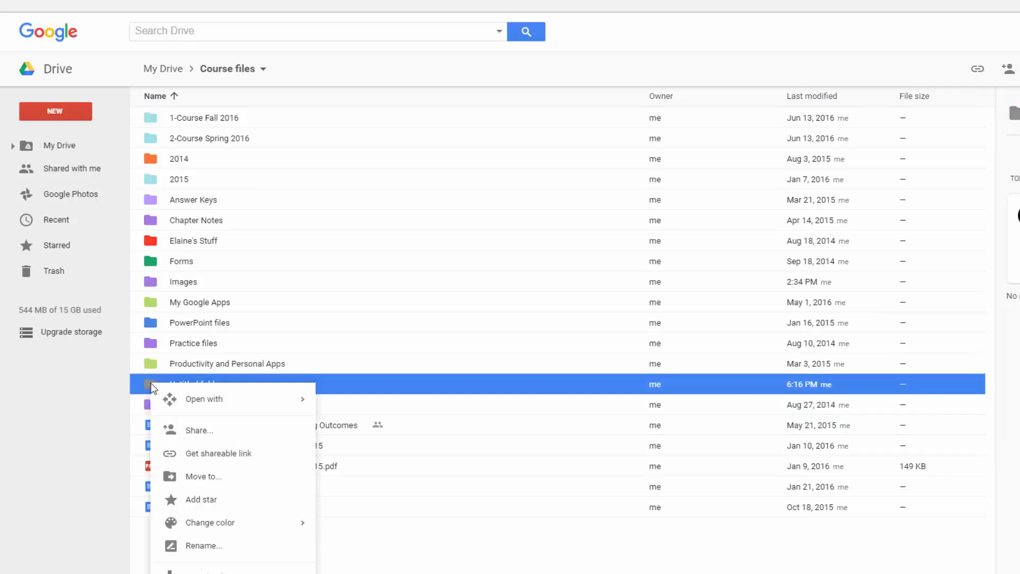
mouse_move(262, 525)
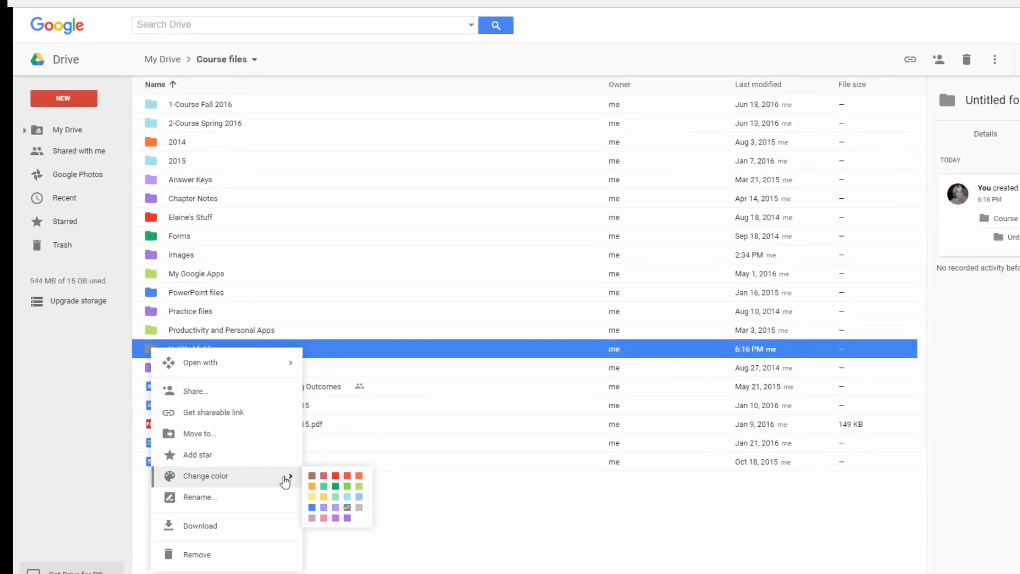
click(324, 497)
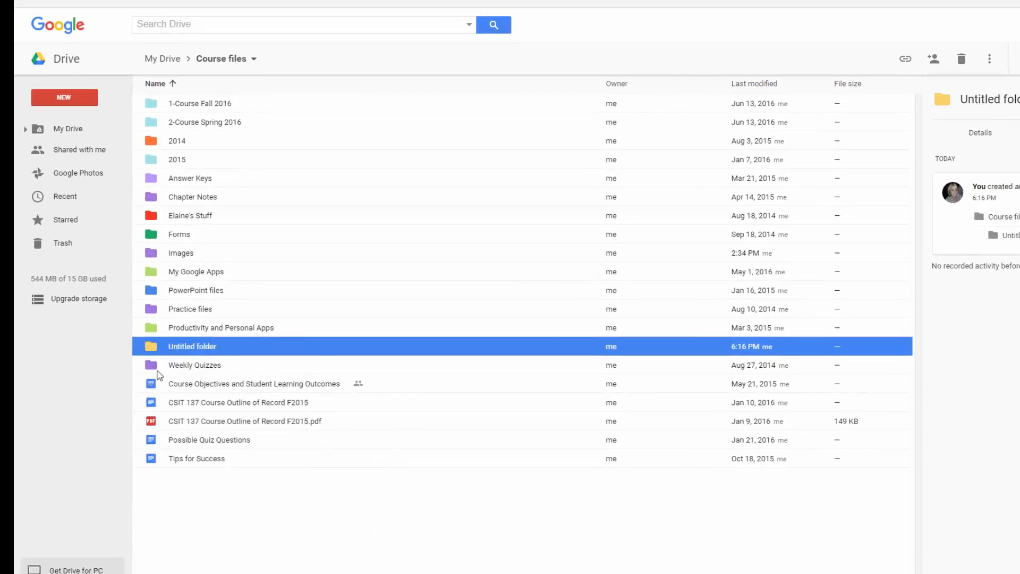
click(199, 530)
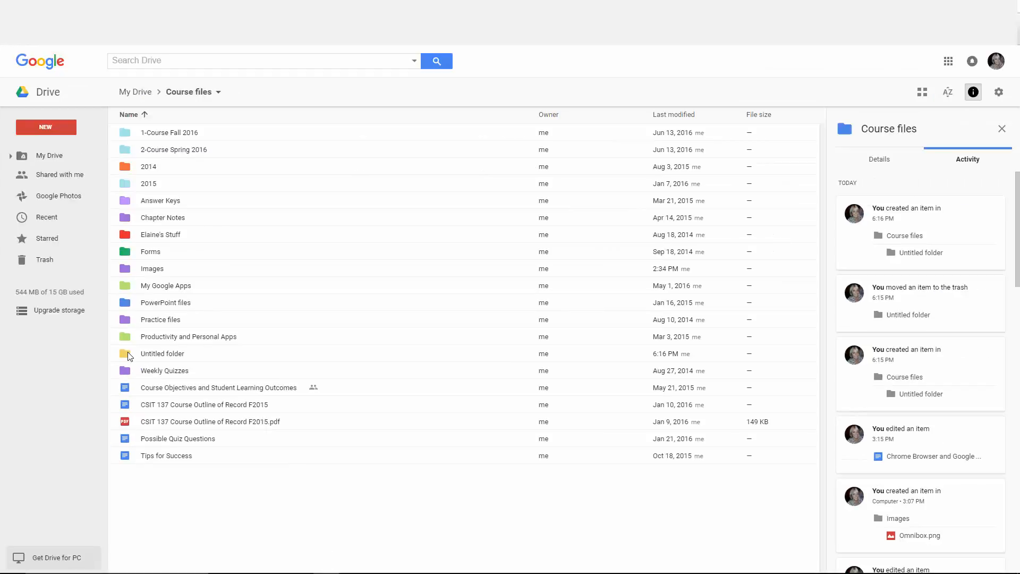
Step: Recolor Untitled folder red
right_click(127, 354)
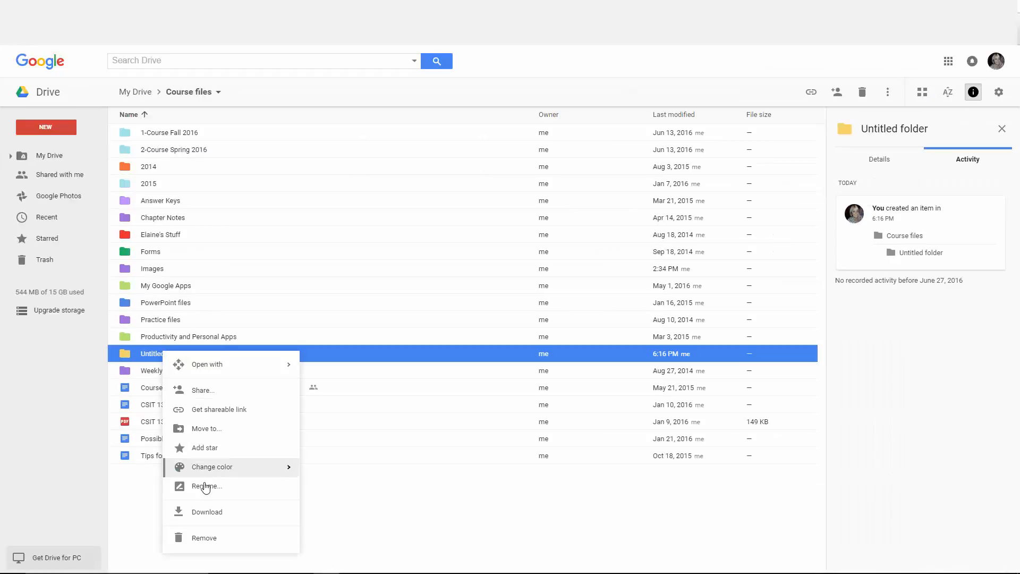
mouse_move(207, 467)
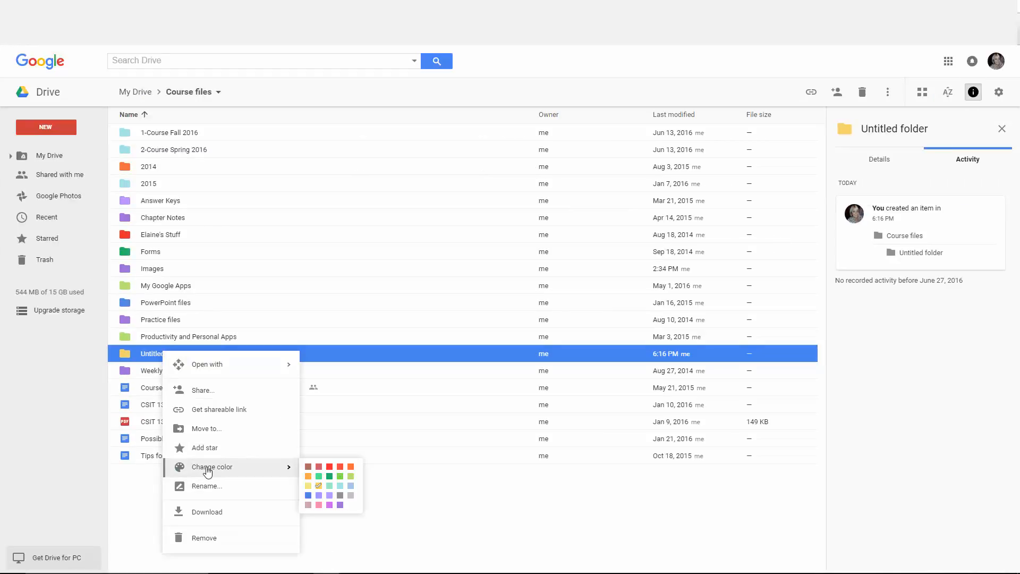
click(329, 467)
click(481, 490)
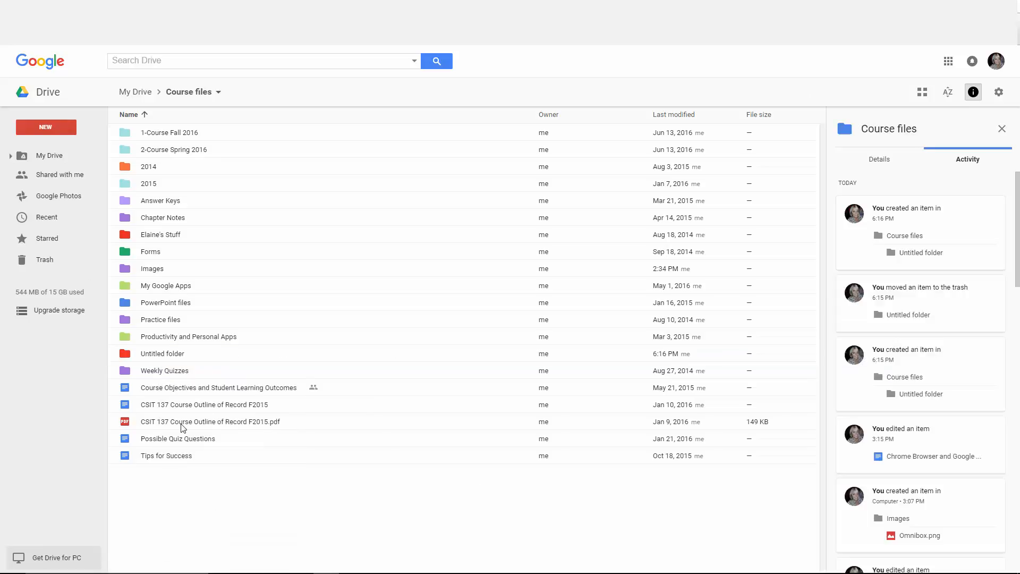
Step: Remove Untitled folder from Course files
click(166, 354)
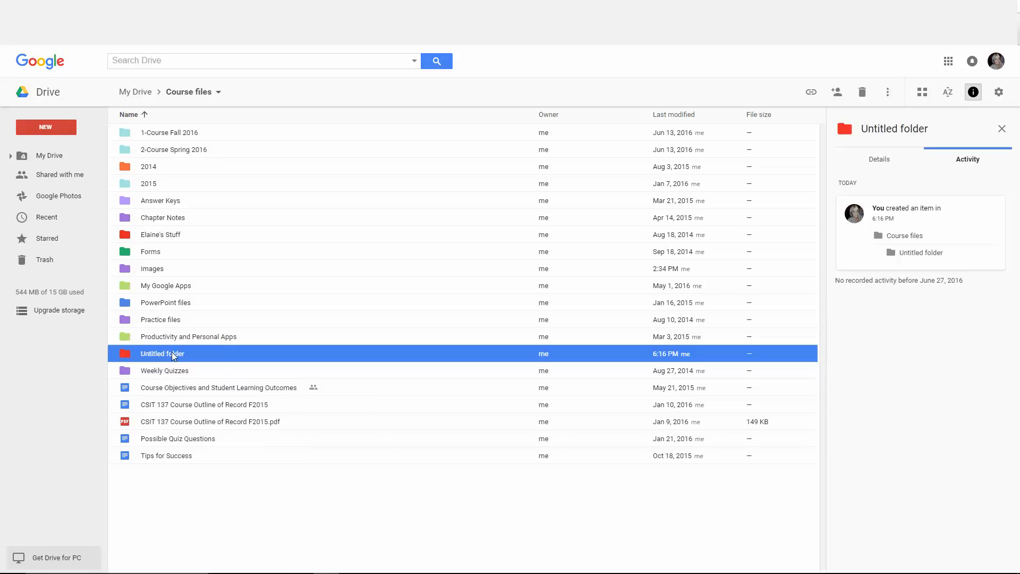
click(862, 93)
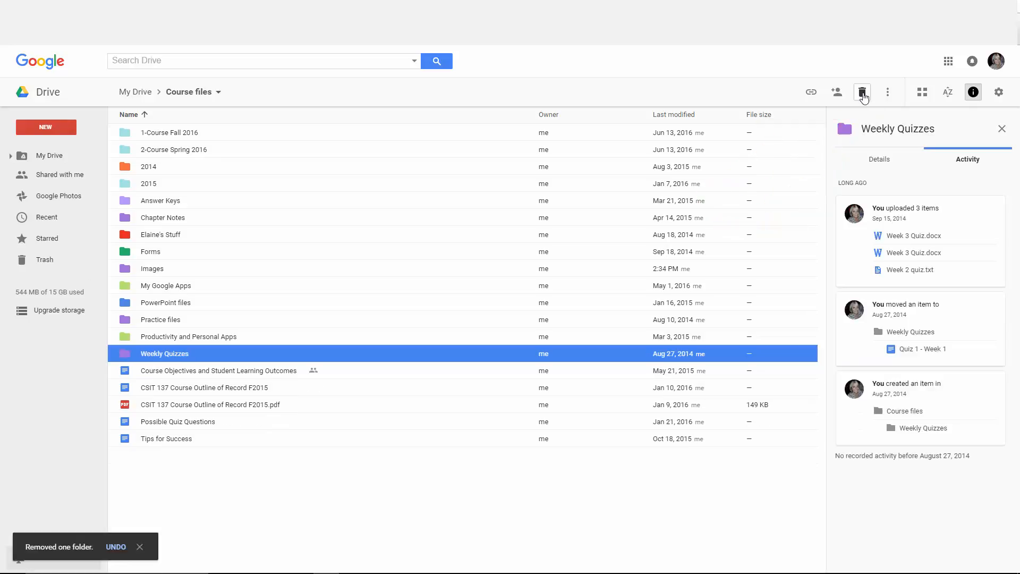
Step: Create a folder named Week 04 inside the Weekly Assignments folder of 1-Course Fall 2016
double_click(177, 136)
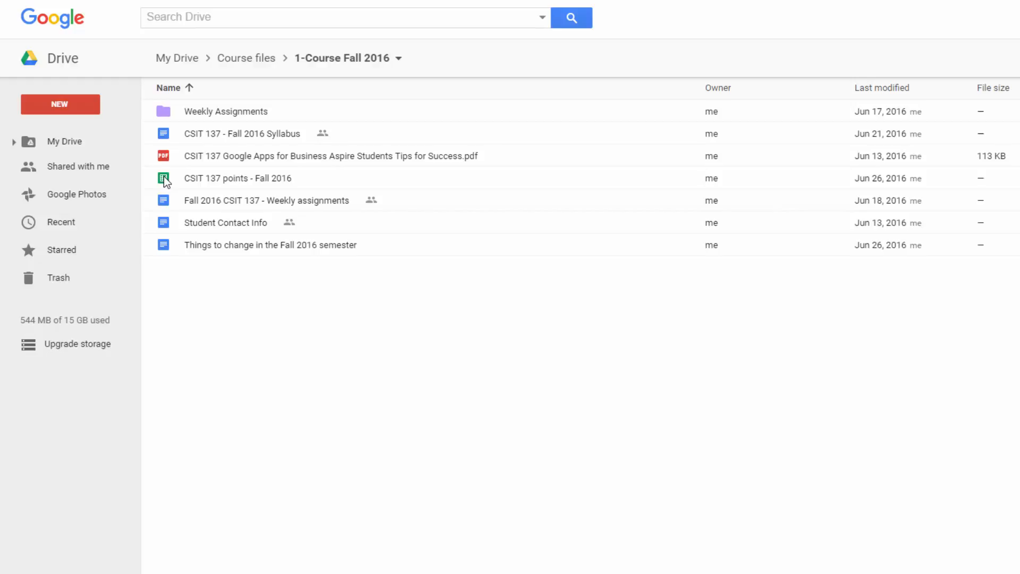
double_click(213, 111)
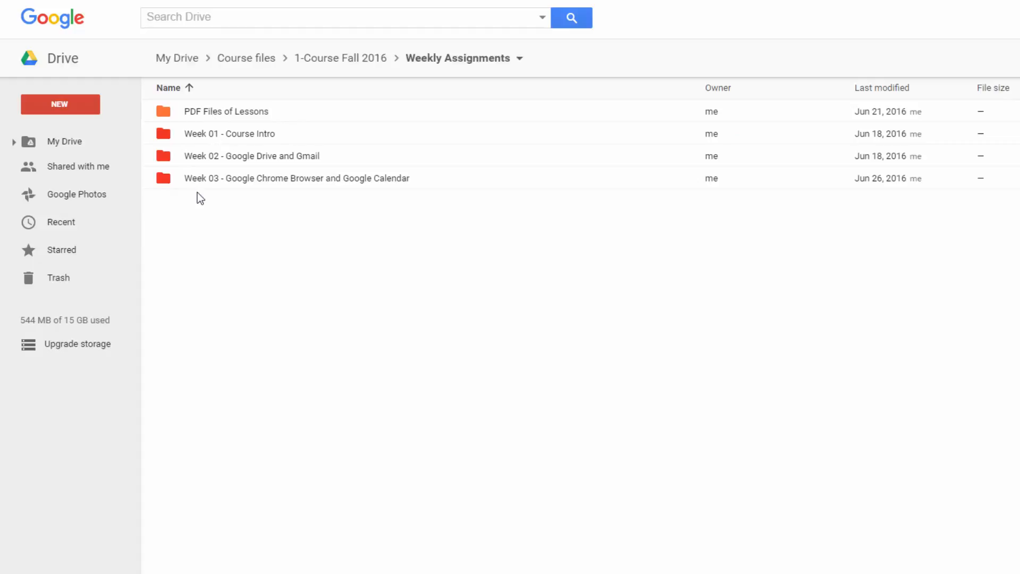
click(69, 106)
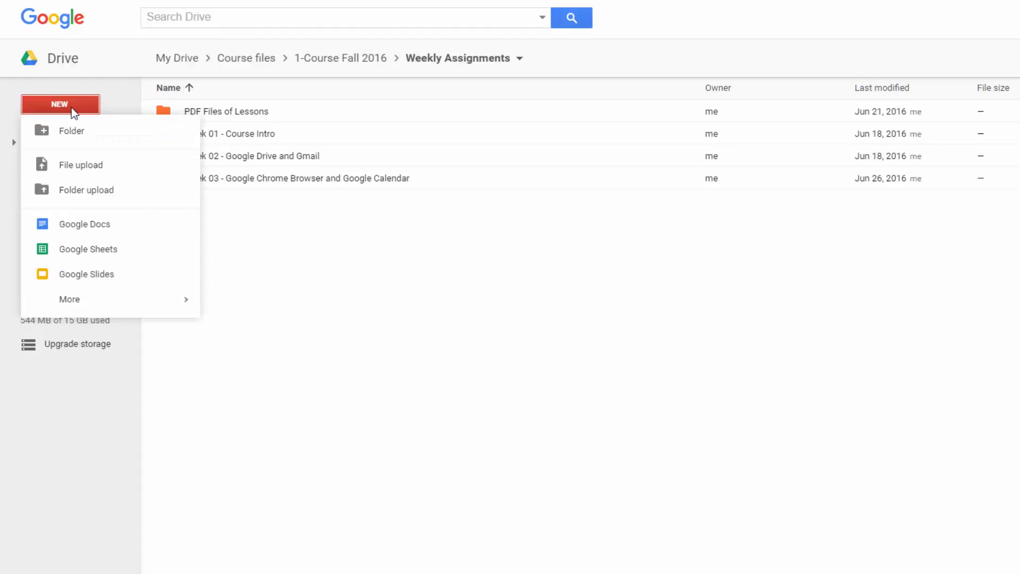
click(84, 137)
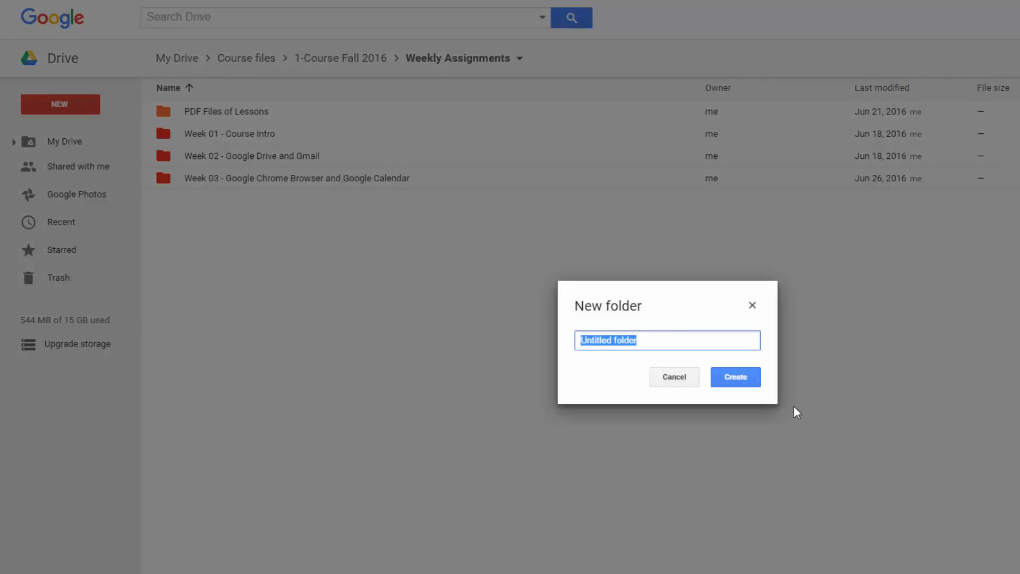
text(Week 04)
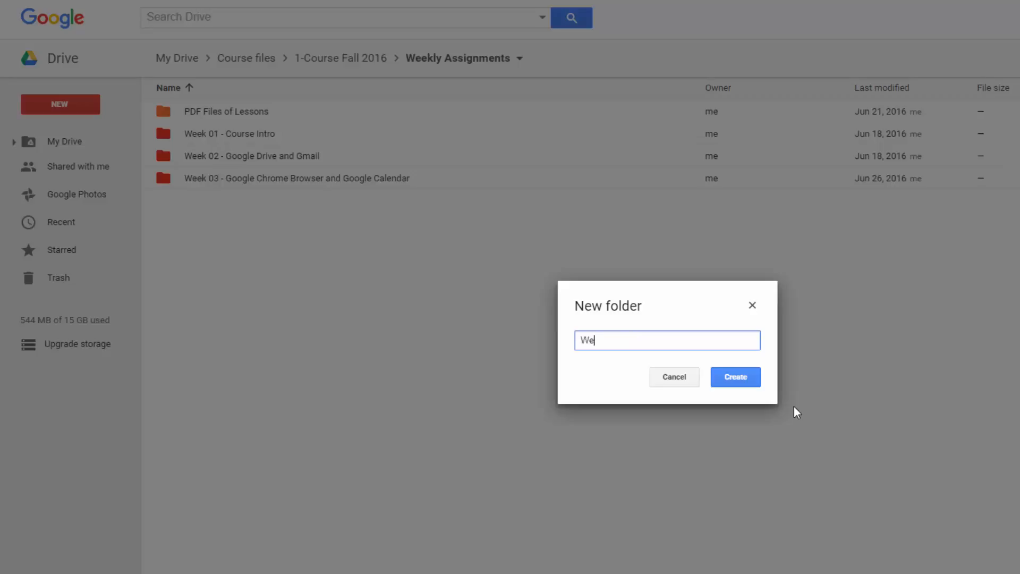
click(738, 377)
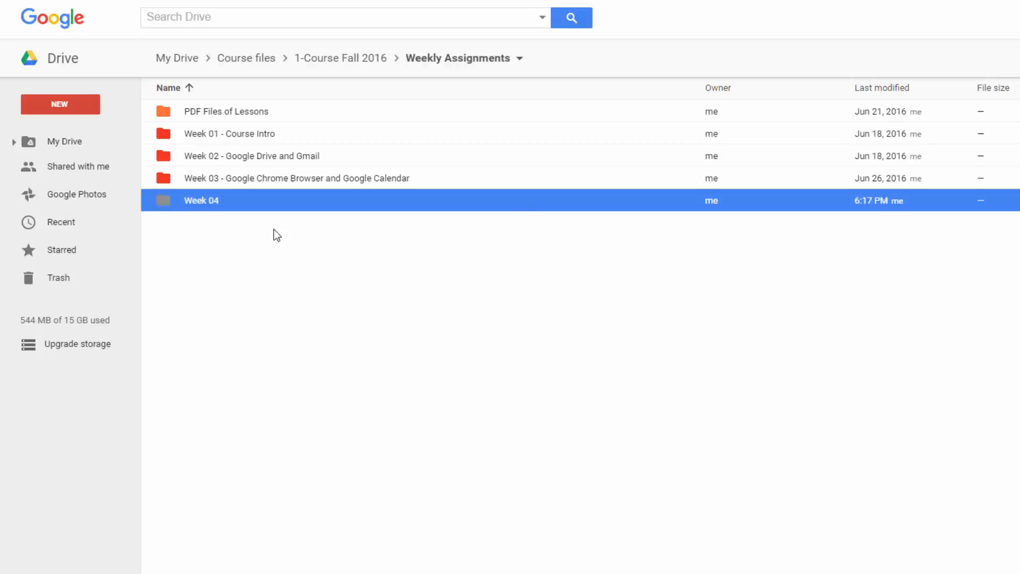
Step: Set the Week 04 folder's color to red, matching the other weekly folders
right_click(193, 199)
mouse_move(245, 359)
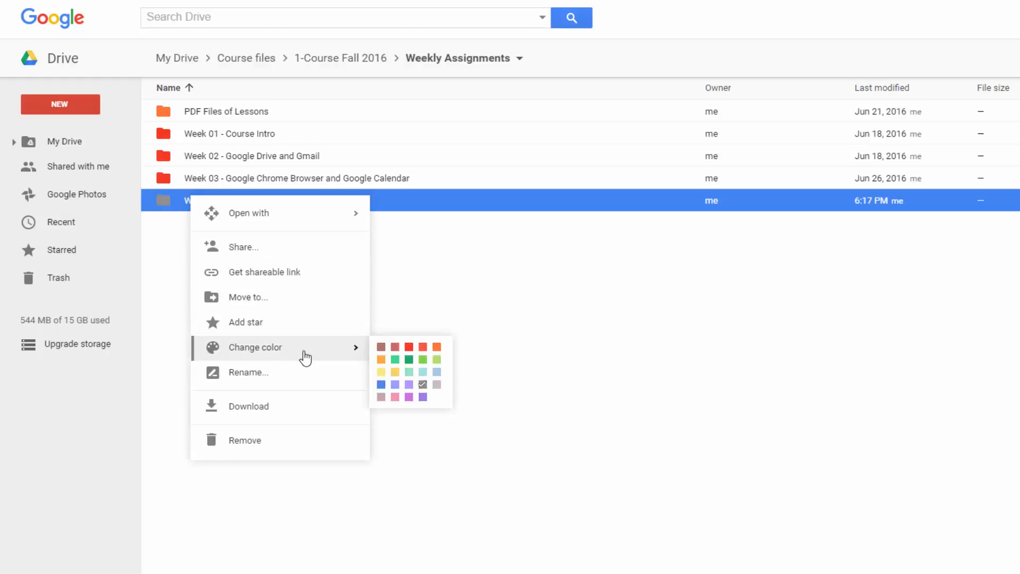
click(404, 346)
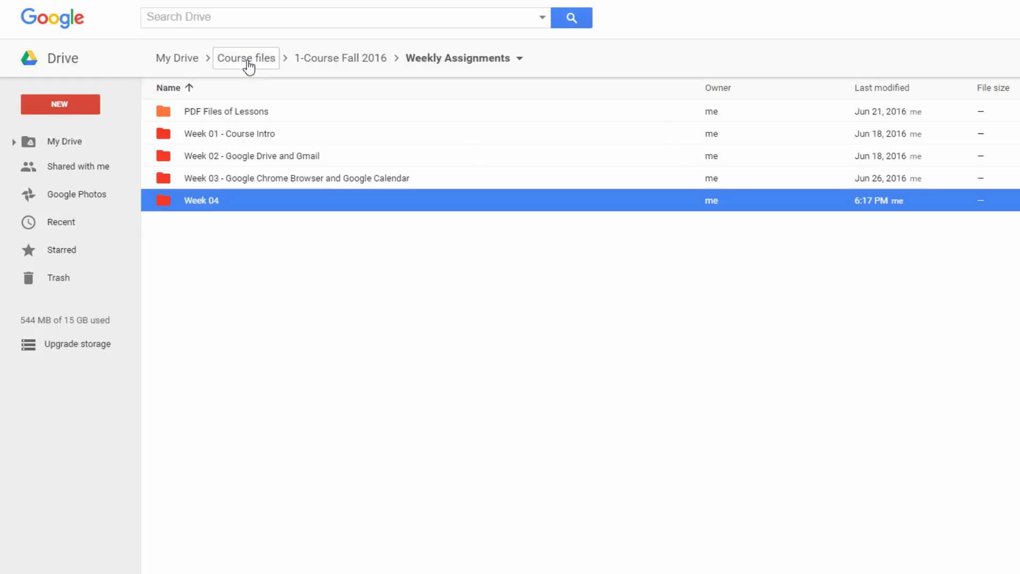
Step: Make a copy of the Week 4 - Google Search and Non Search Features document in the Week 04 folder of Spring 2016's Weekly Assignments
click(246, 60)
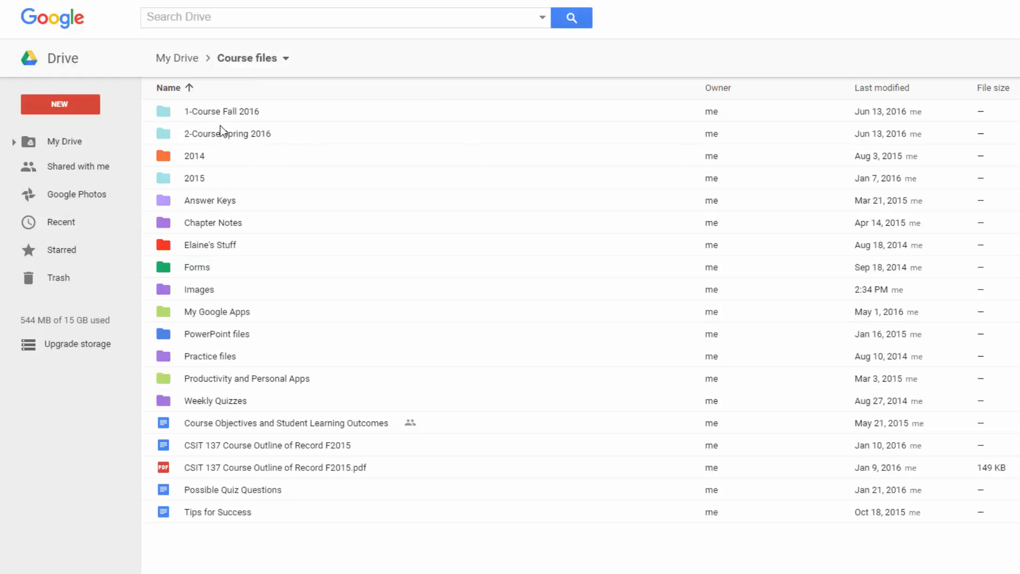
click(208, 136)
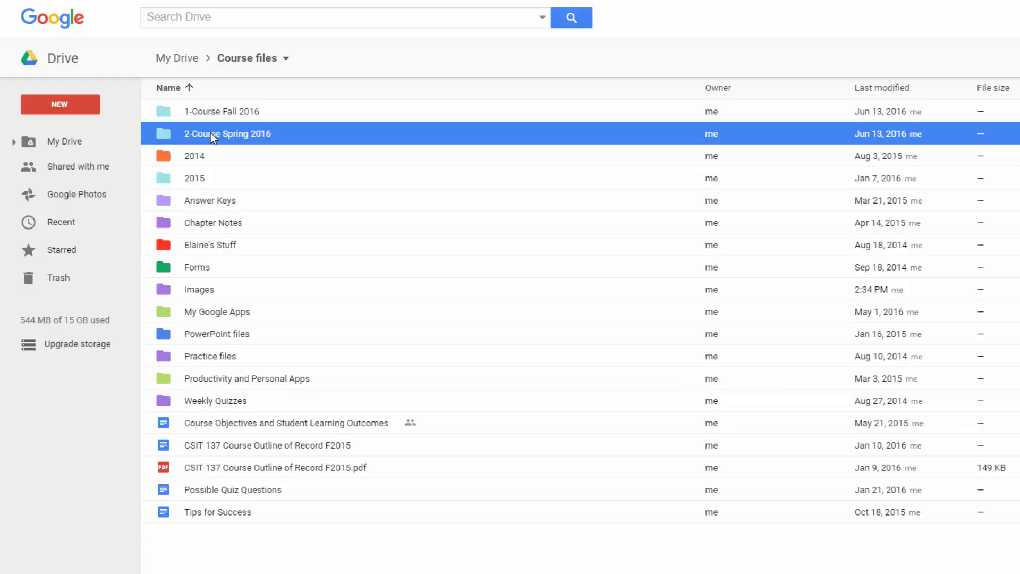
double_click(215, 133)
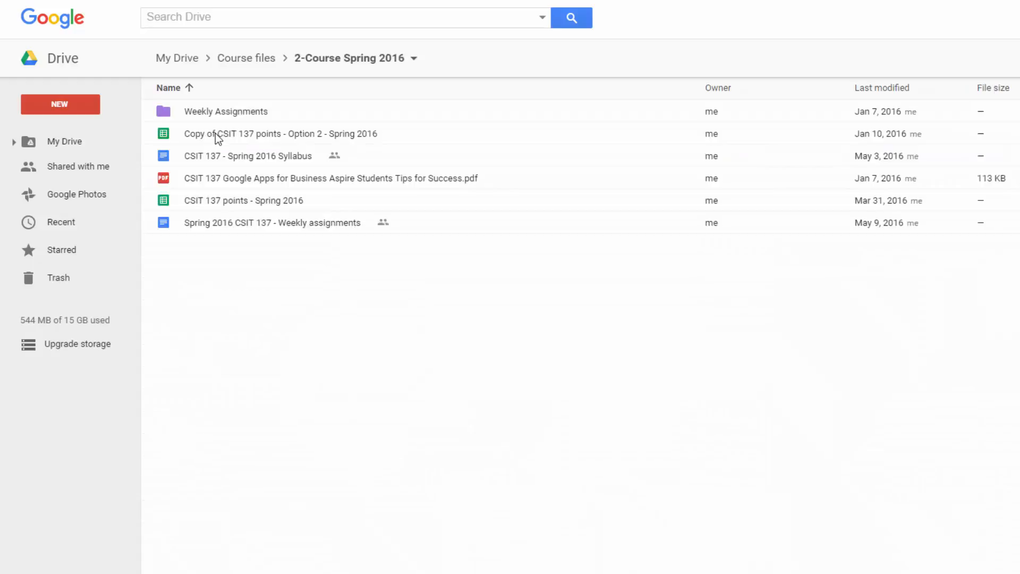
double_click(210, 114)
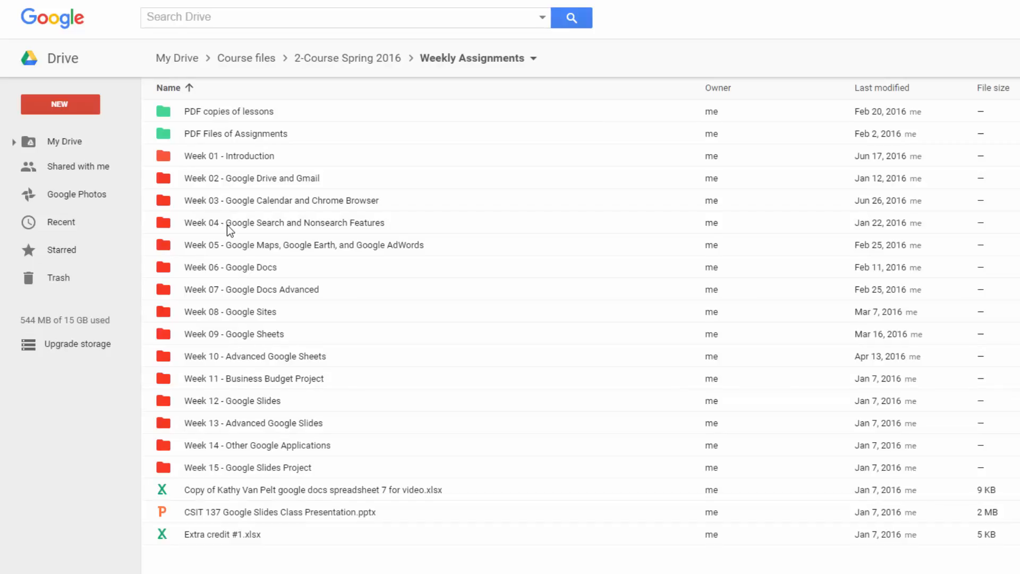
double_click(228, 225)
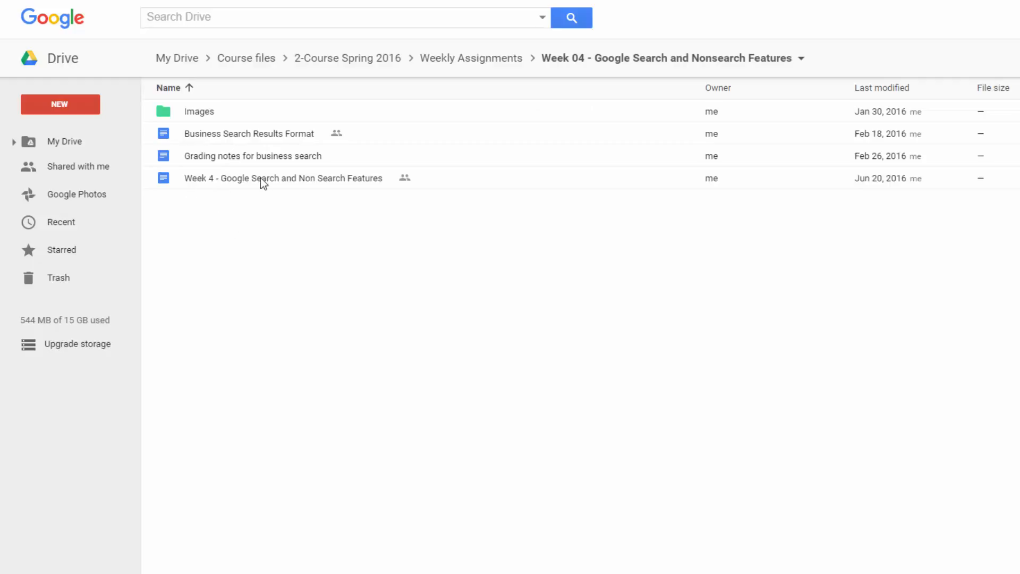
right_click(261, 179)
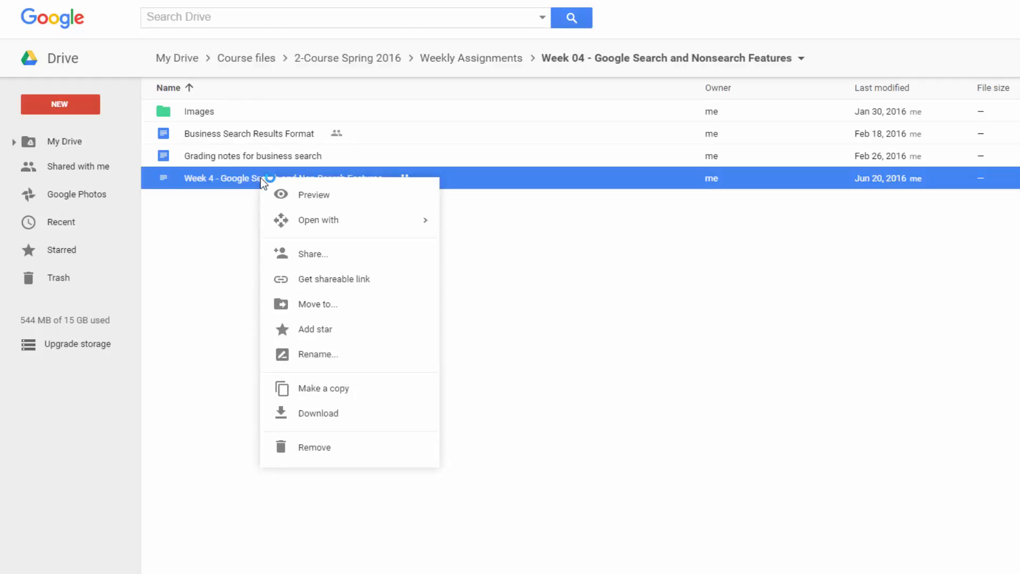
click(326, 388)
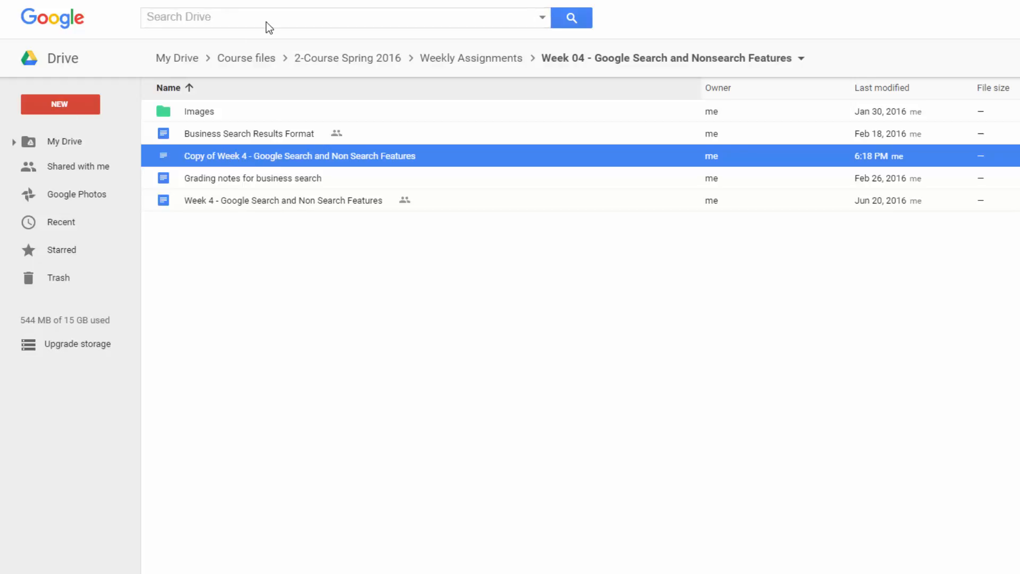
Step: Expand the My Drive folder tree down to the subfolders of Weekly Assignments in 1-Course Fall 2016
click(14, 143)
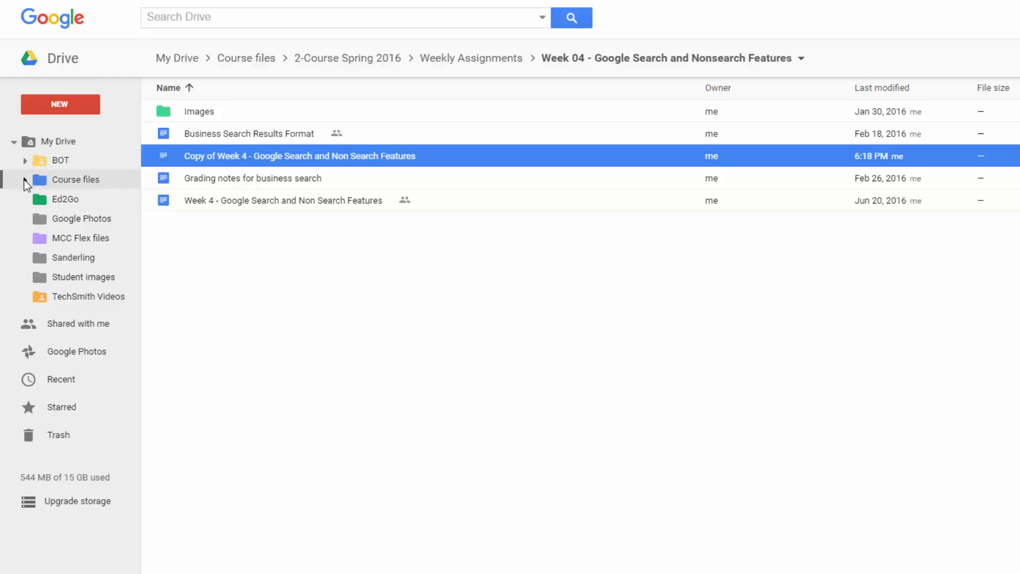
click(24, 180)
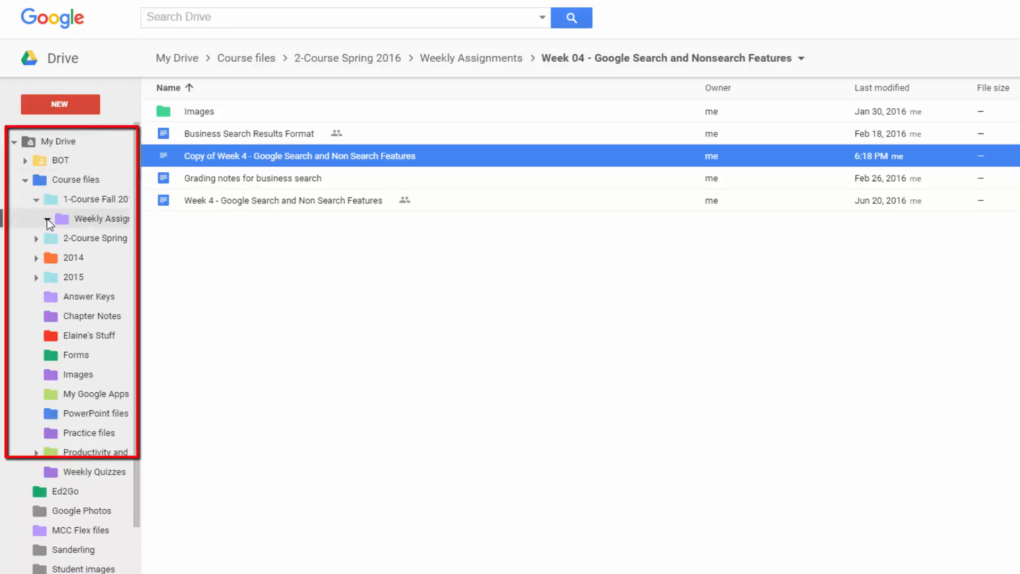
click(47, 219)
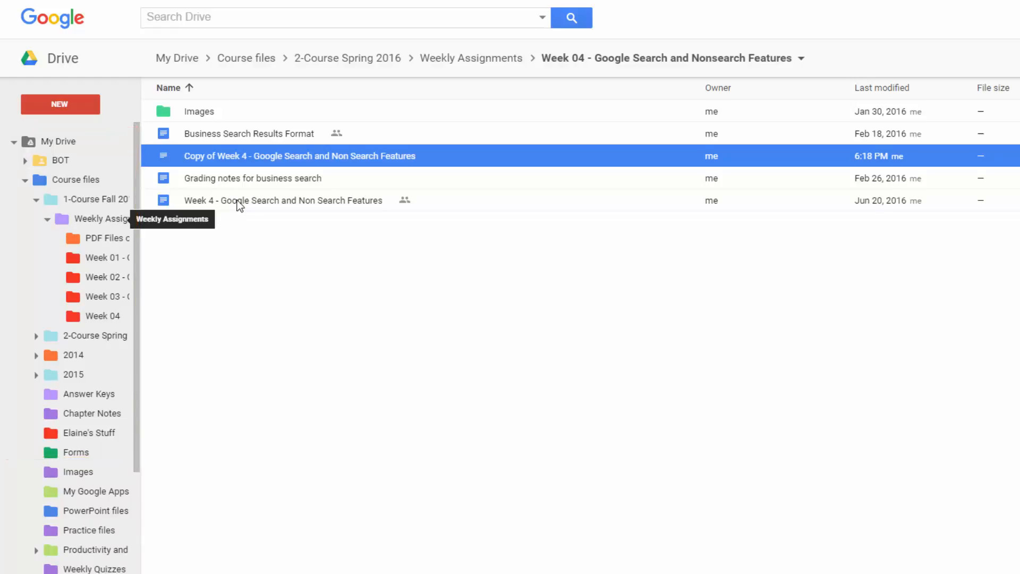
Step: Move the original Week 4 - Google Search and Non Search Features document into the Fall 2016 Week 04 folder and undo the move
drag(240, 205, 109, 318)
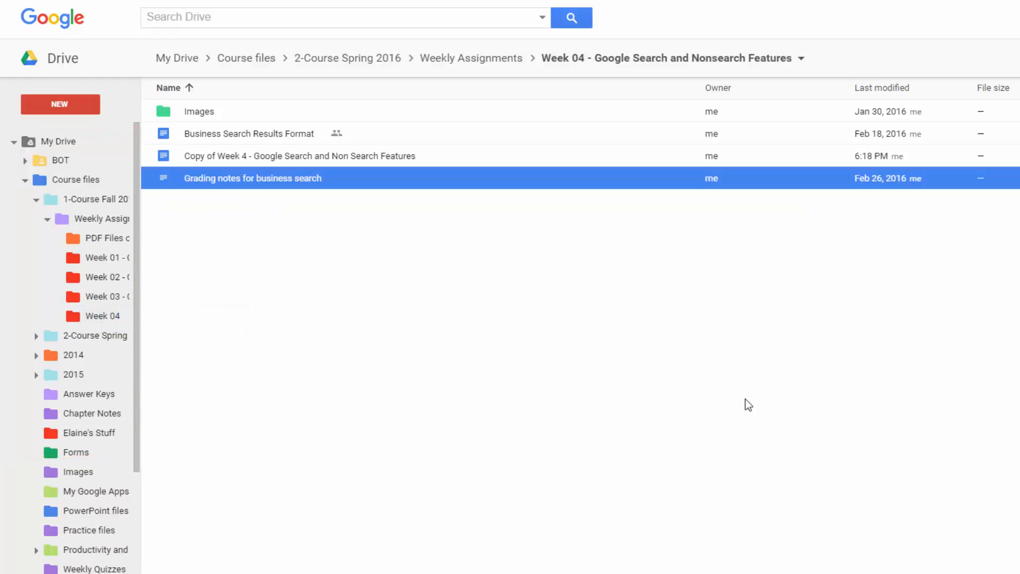
key(ctrl+z)
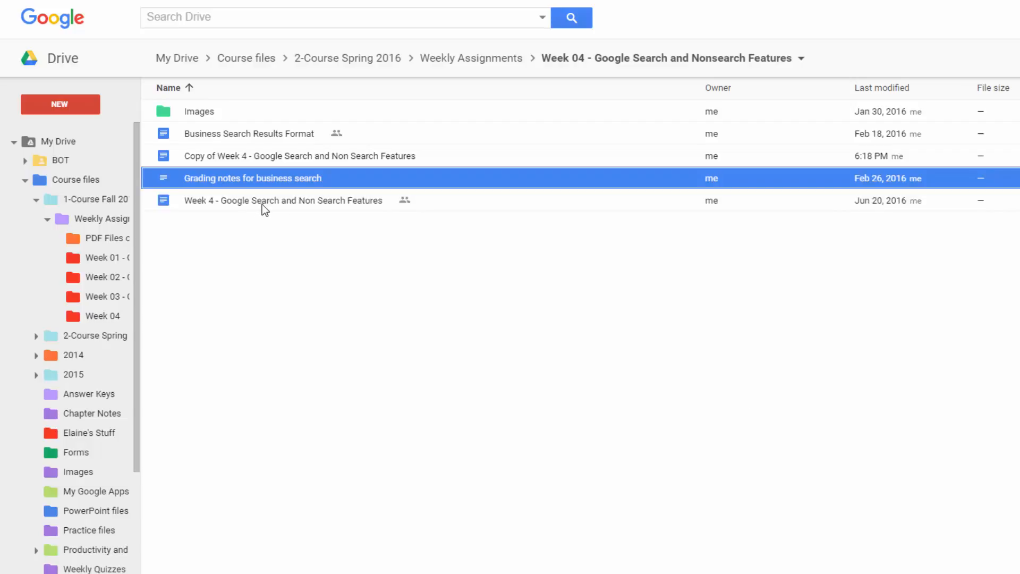
Step: Move the copy of the Week 4 - Google Search and Non Search Features document into the Week 04 folder of 1-Course Fall 2016's Weekly Assignments
click(222, 202)
click(210, 157)
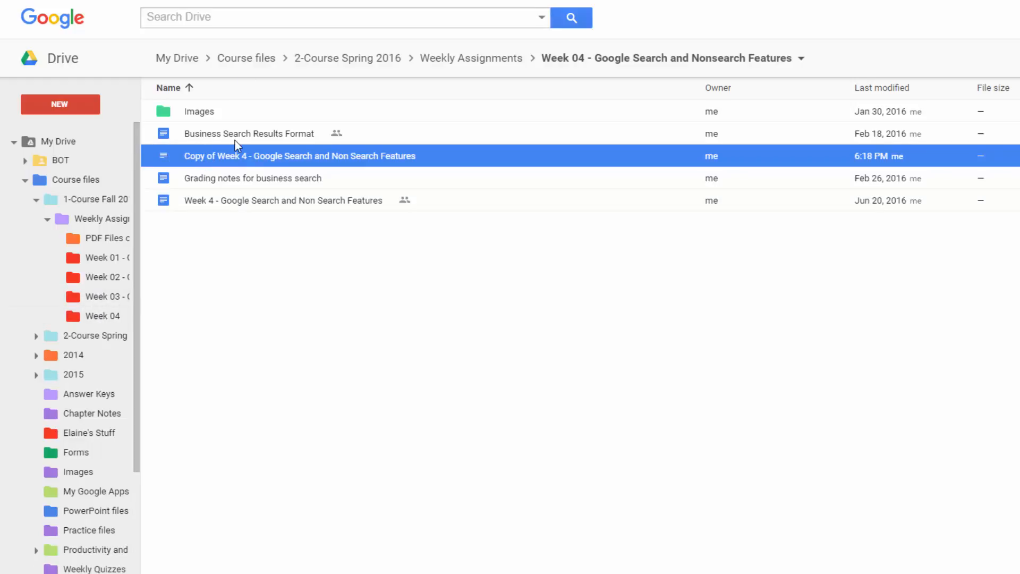
right_click(243, 154)
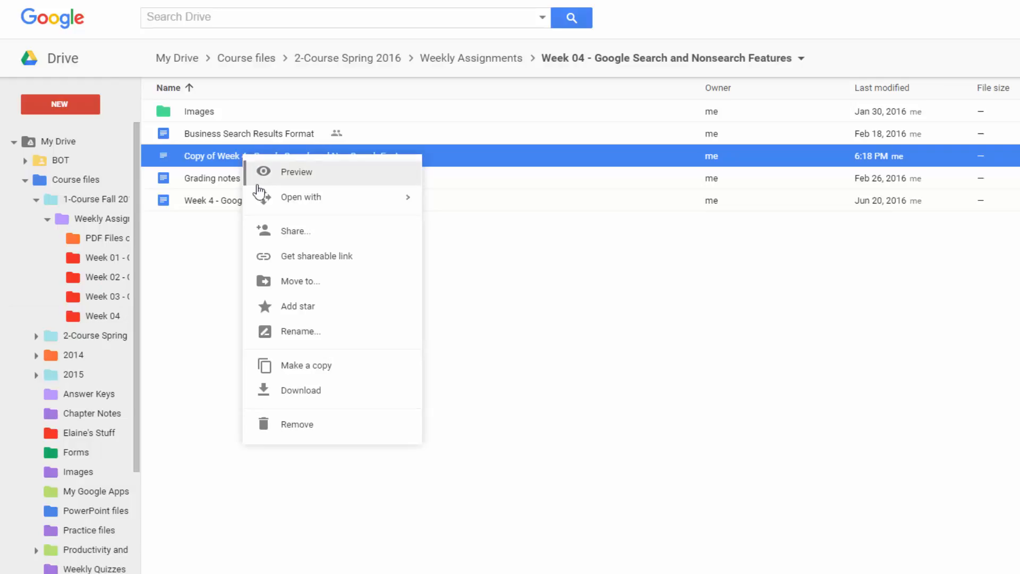
click(293, 282)
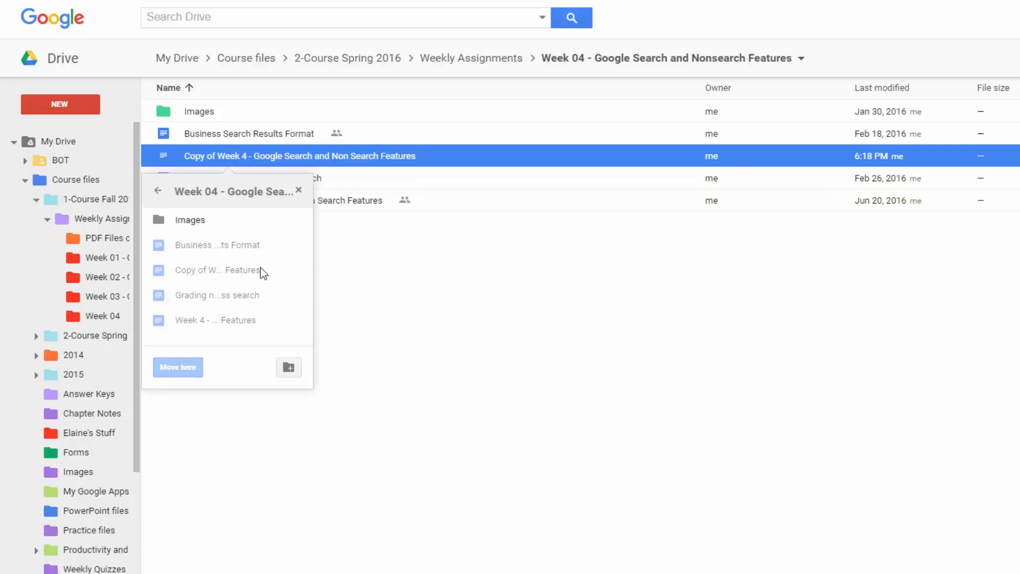
click(158, 192)
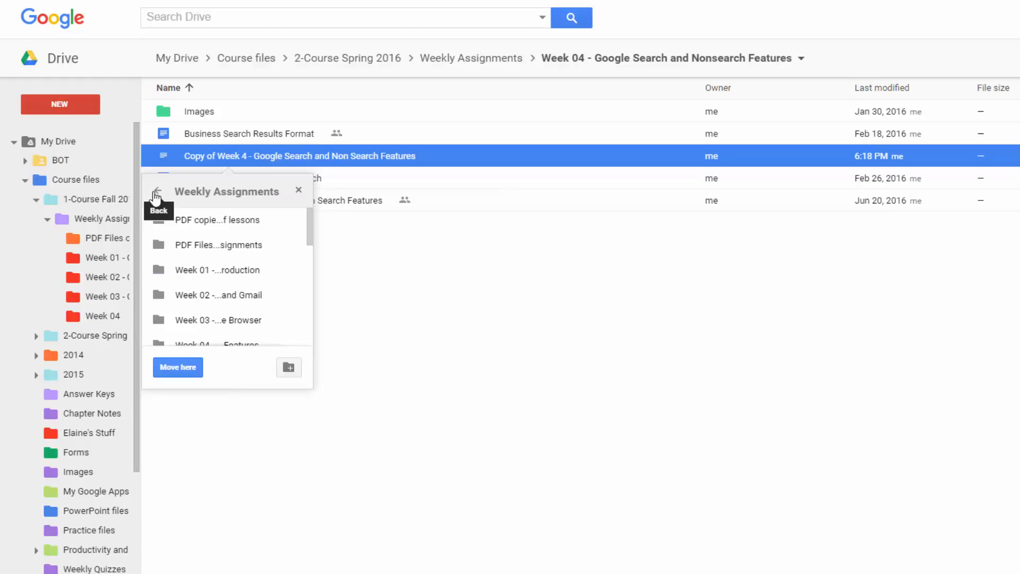
click(158, 191)
click(159, 193)
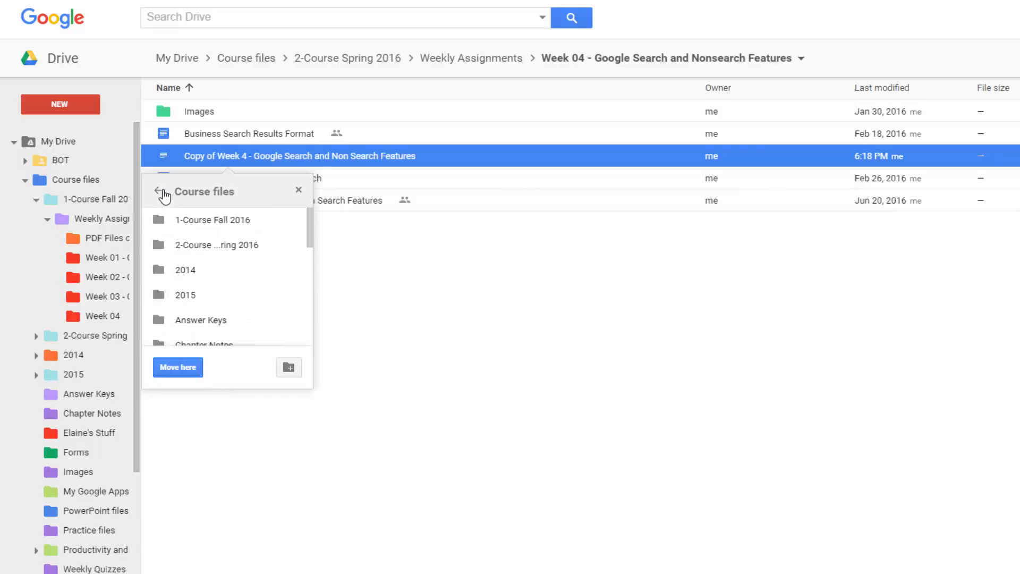
double_click(202, 223)
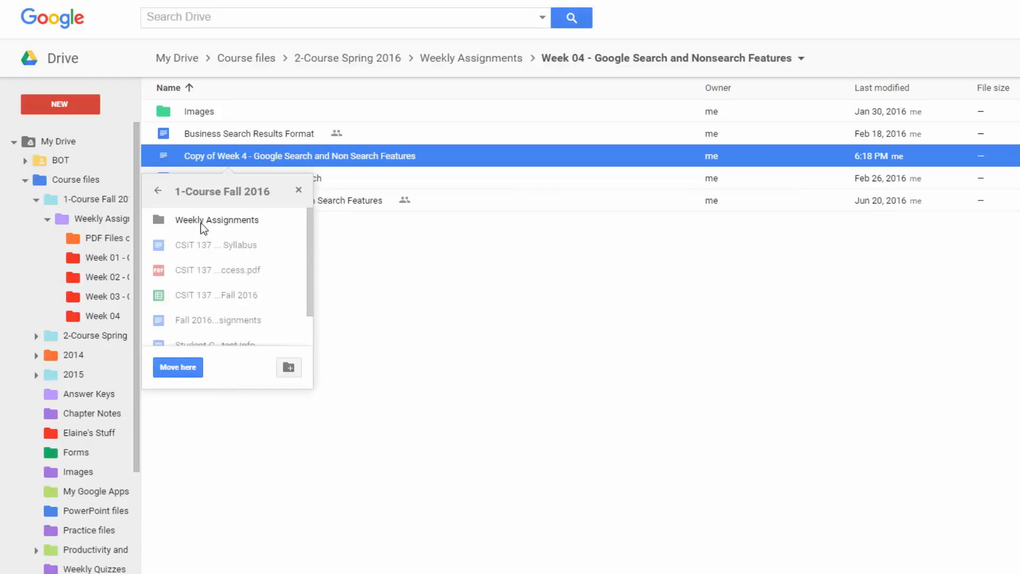
double_click(203, 220)
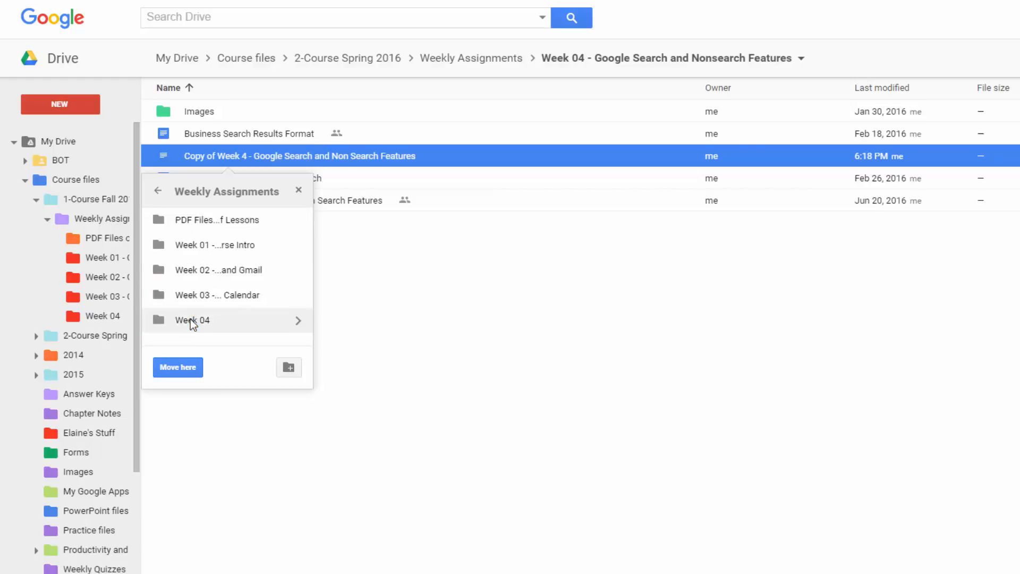
double_click(190, 319)
click(199, 371)
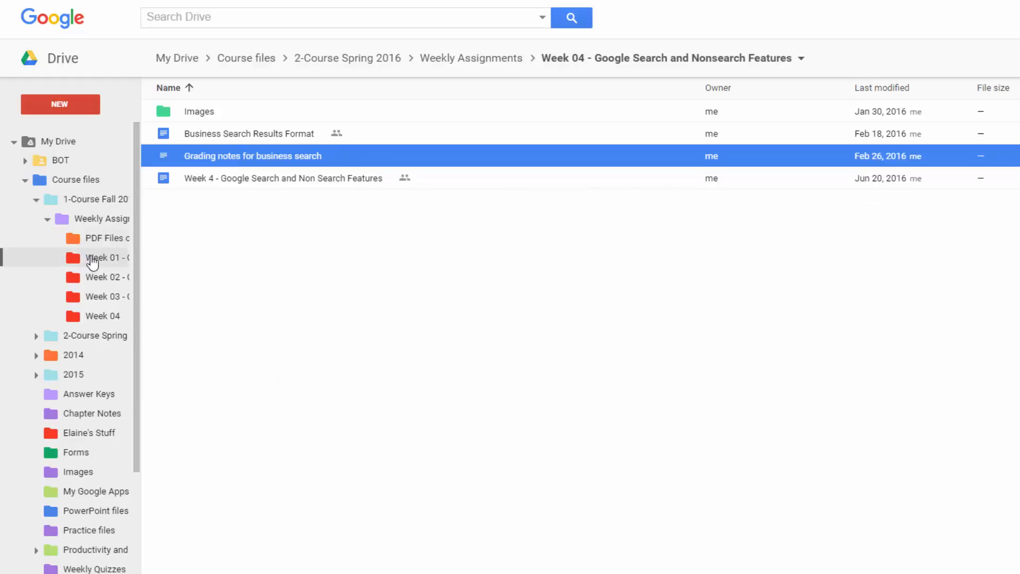
Step: Rename the copied document in the Fall 2016 Week 04 folder as Week 4 - Google Search and Non Search Features
click(80, 316)
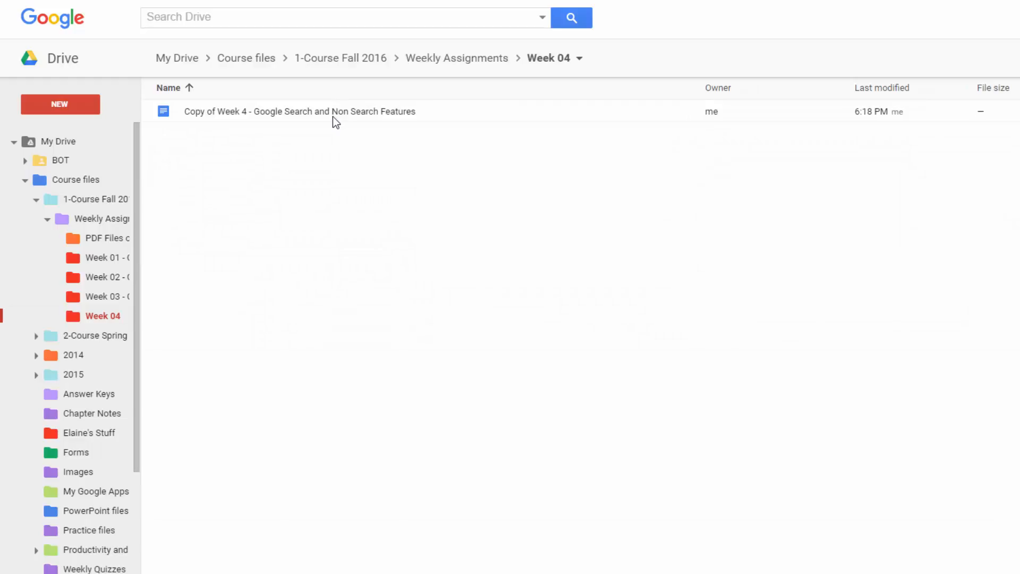
right_click(288, 113)
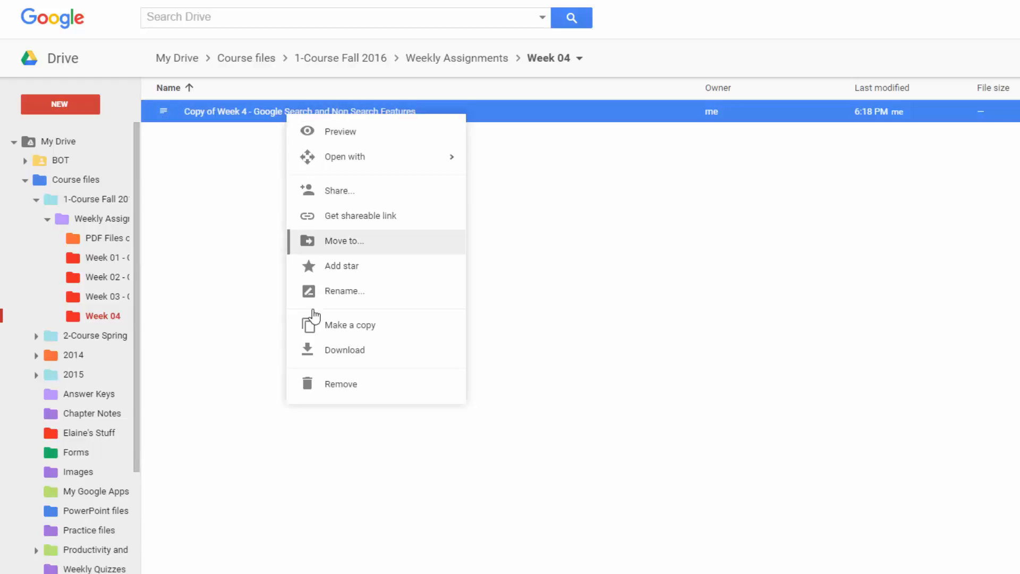
click(343, 291)
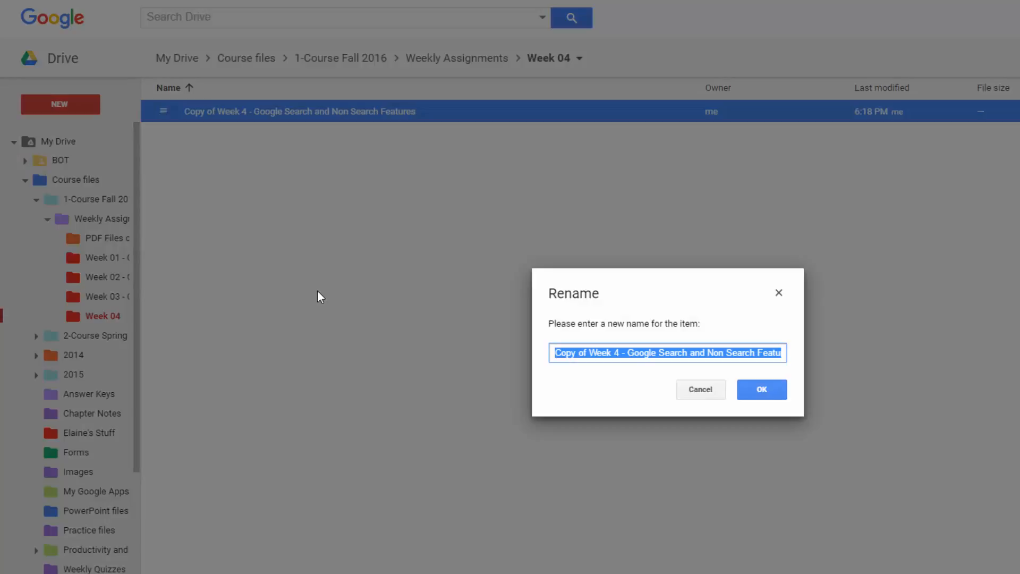
click(591, 353)
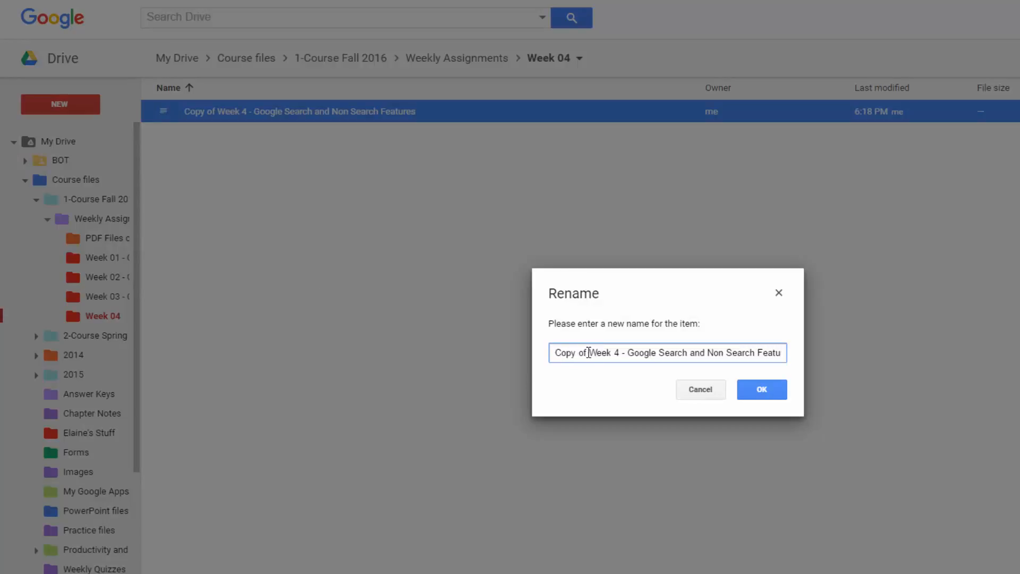
drag(588, 353, 533, 348)
key(BackSpace)
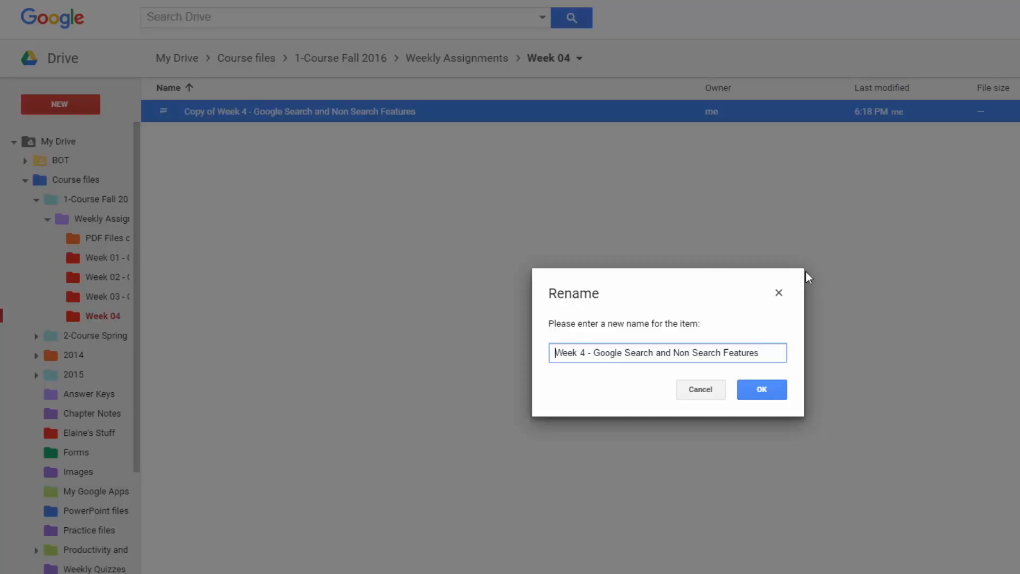
click(763, 390)
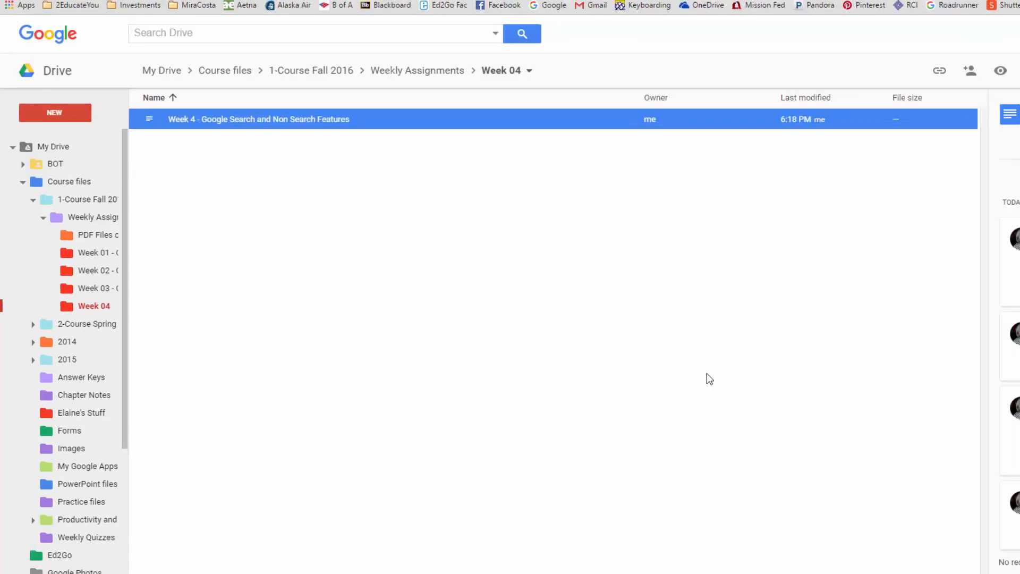
click(908, 218)
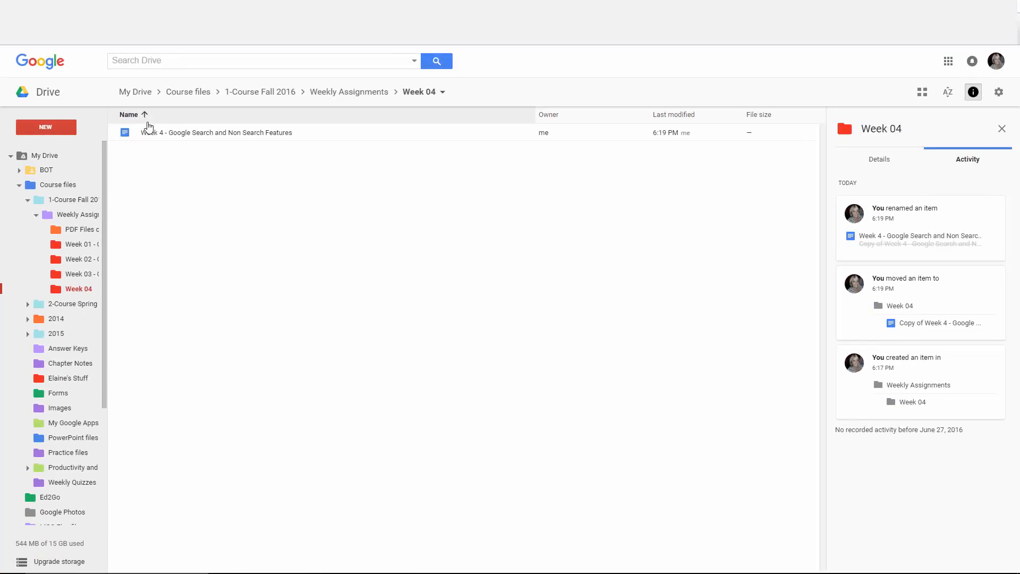
Step: Show the 1-Course Fall 2016 folder in grid view and return to list view in the Course files folder
click(244, 94)
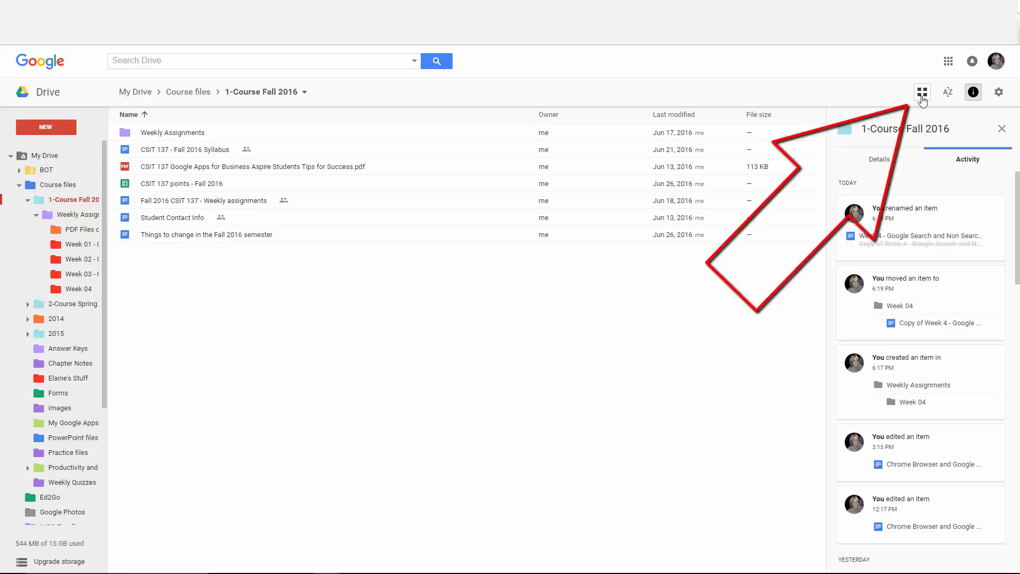
click(923, 93)
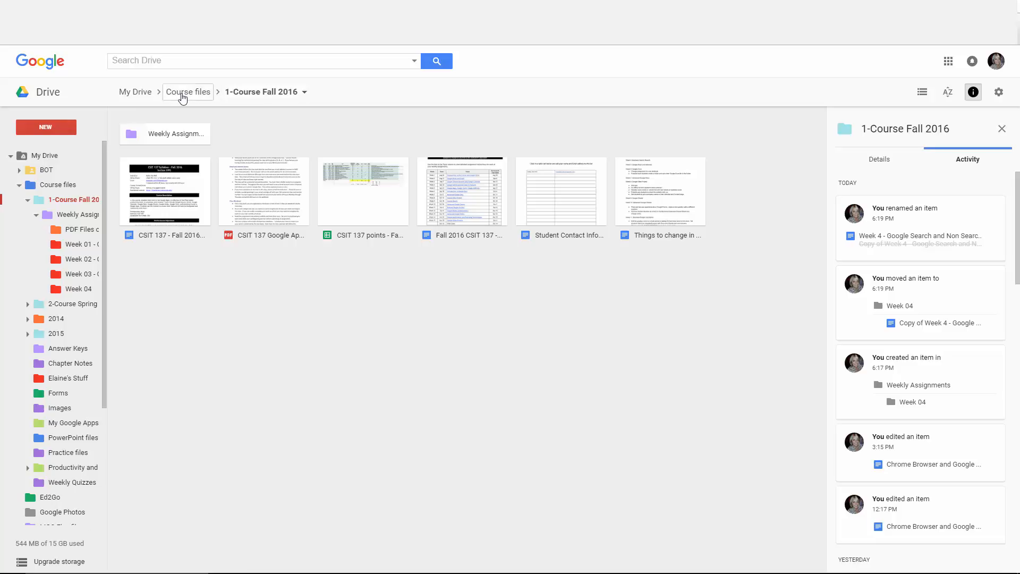
click(182, 94)
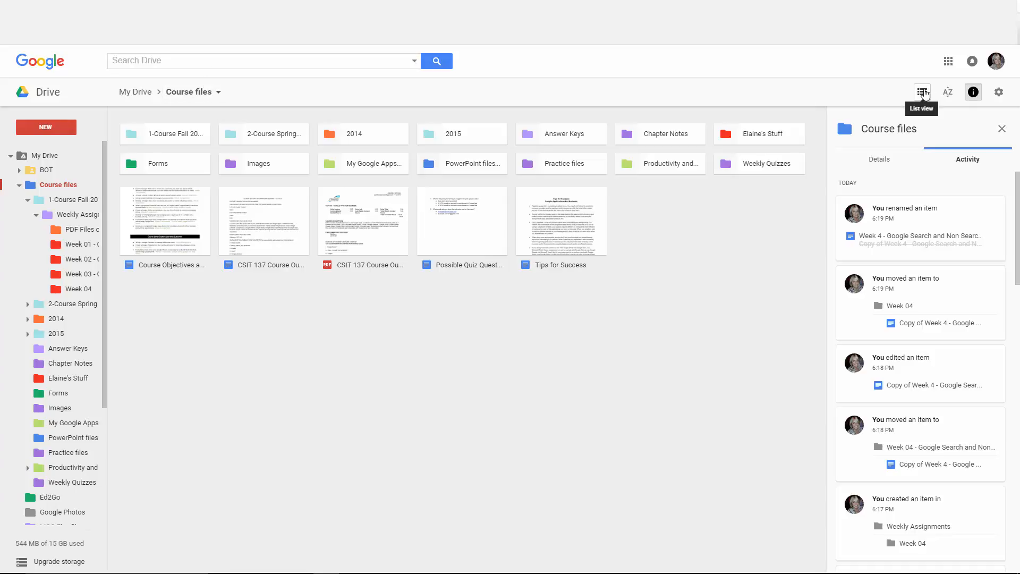
click(923, 93)
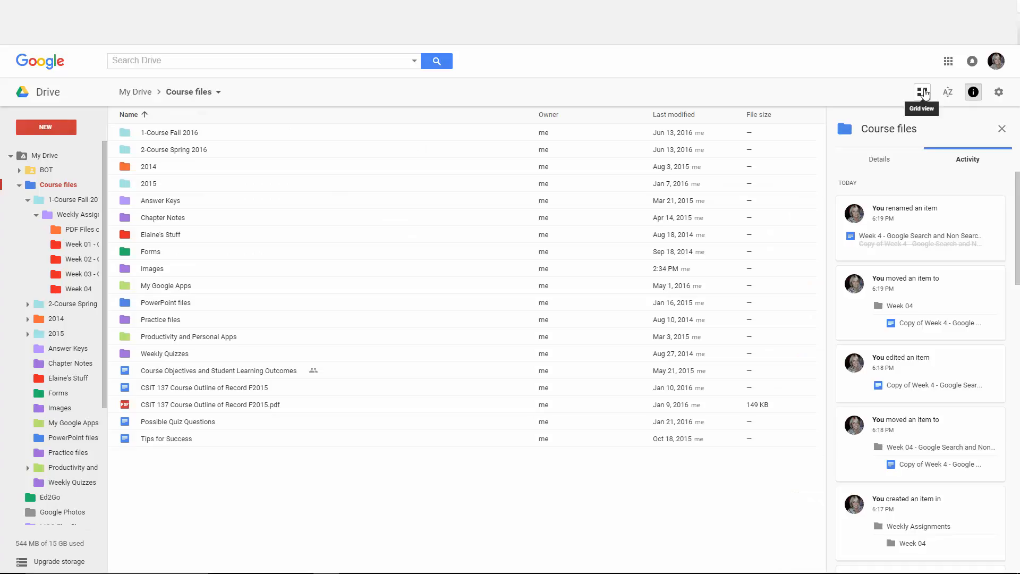
Step: Collapse the My Drive folder tree and look through Shared with me, Google Photos, Recent, Trash and the storage usage
click(11, 157)
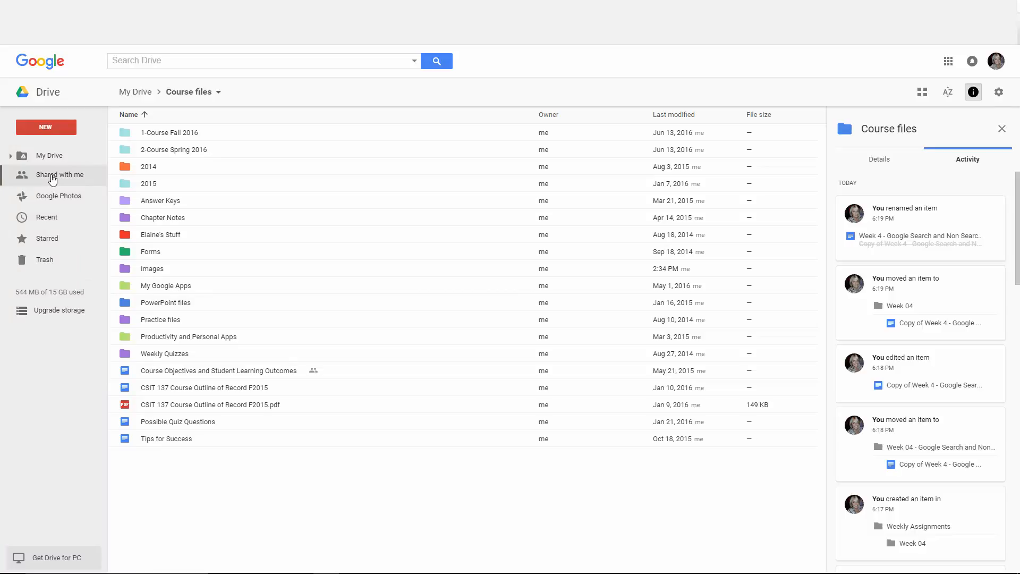
click(53, 178)
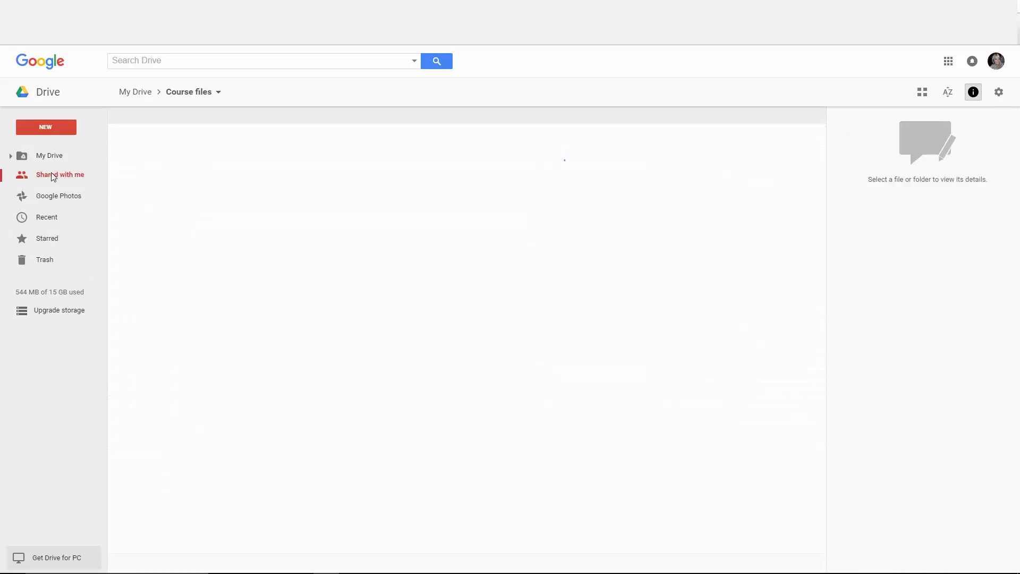
click(63, 197)
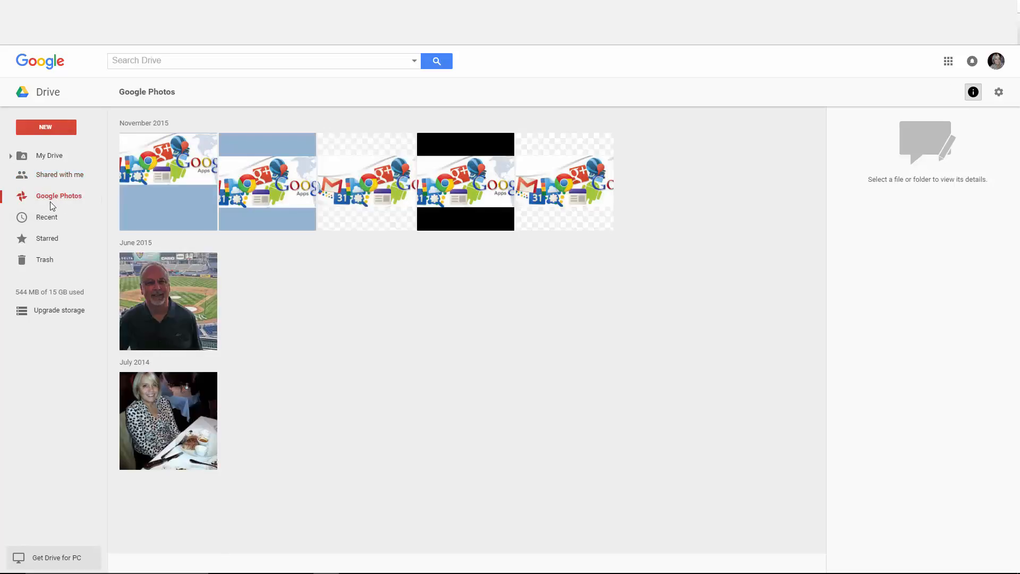
click(47, 220)
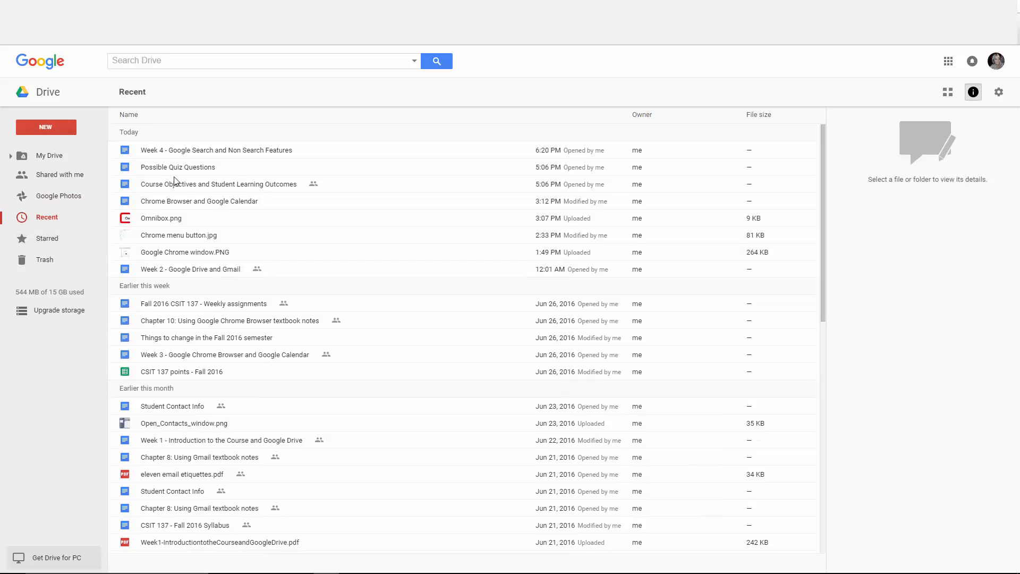
click(45, 259)
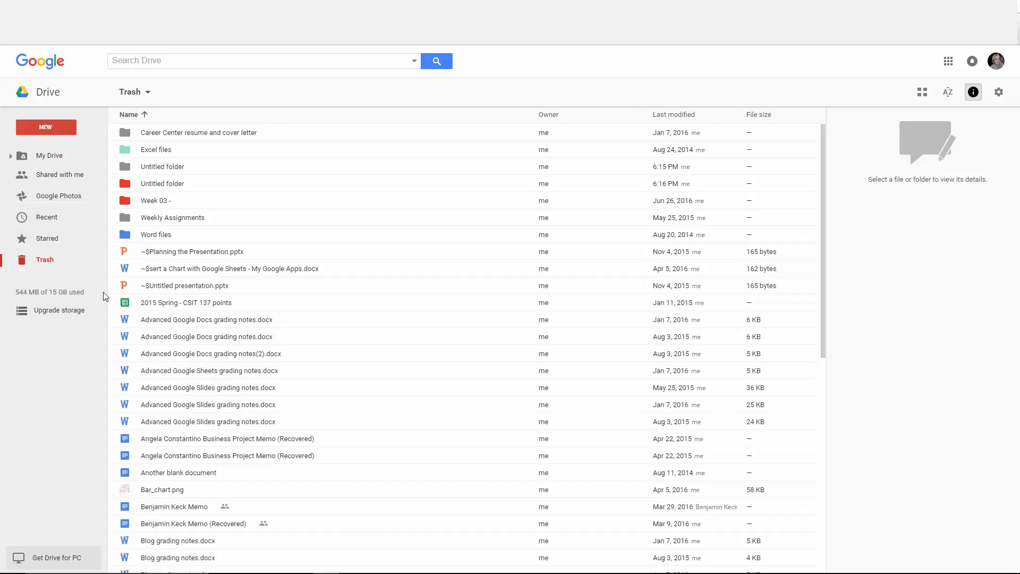
mouse_move(35, 295)
Step: Open the Weekly Assignments folder of 1-Course Fall 2016 within Course files
click(45, 129)
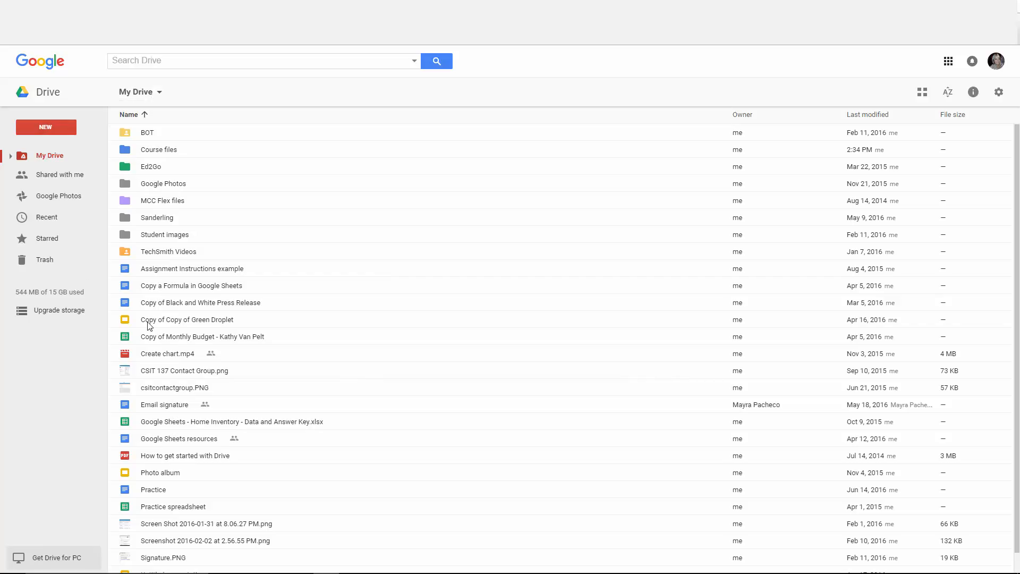
double_click(150, 150)
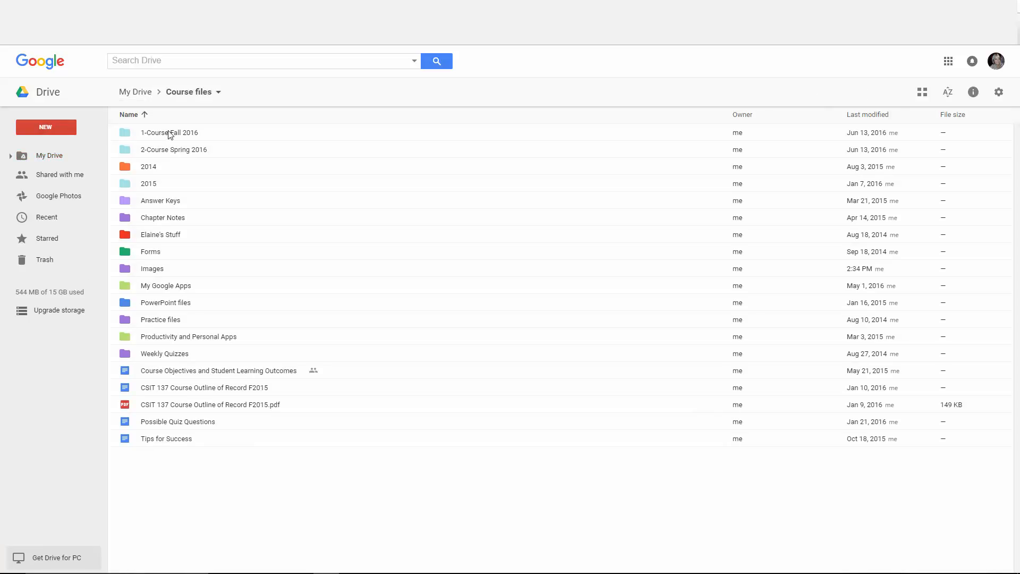
double_click(162, 132)
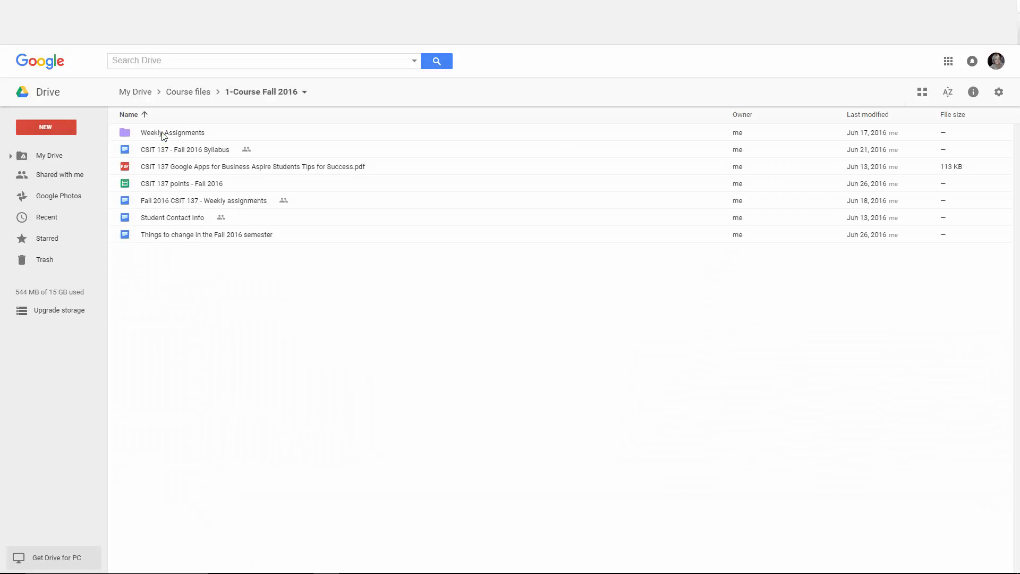
double_click(164, 134)
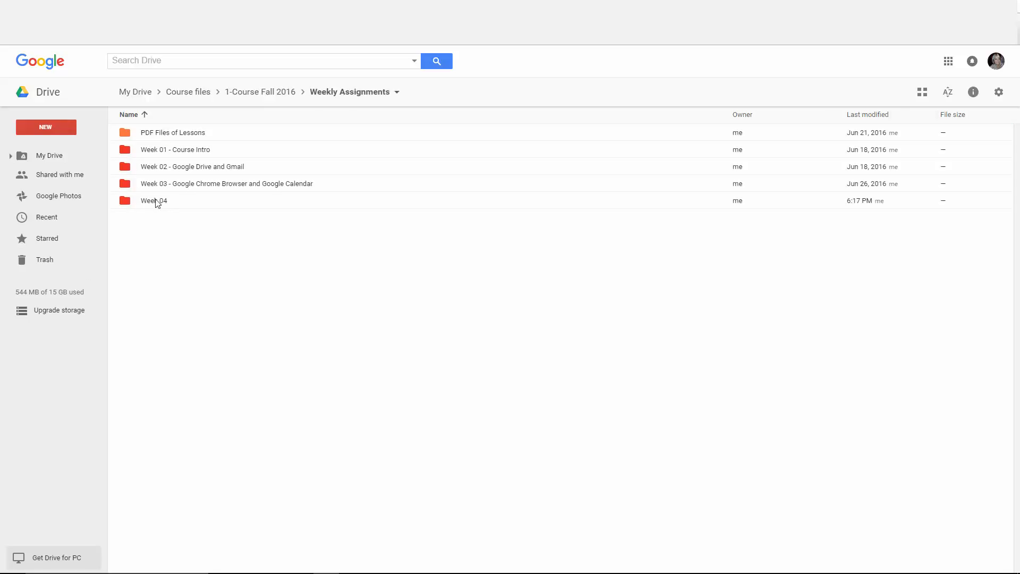
Step: Check which kinds of new items can be created in Weekly Assignments and open its Week 04 folder
click(46, 127)
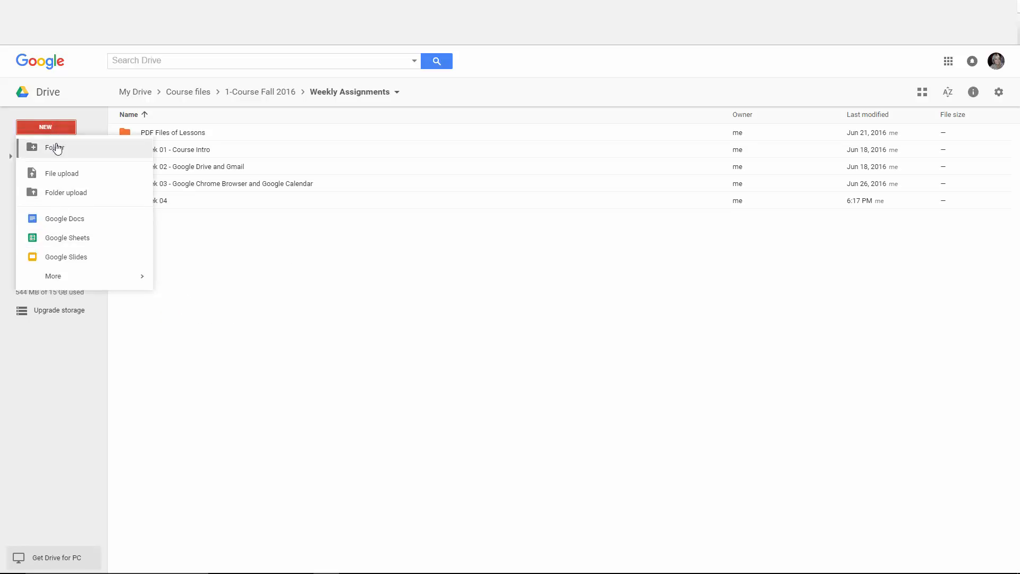
click(205, 244)
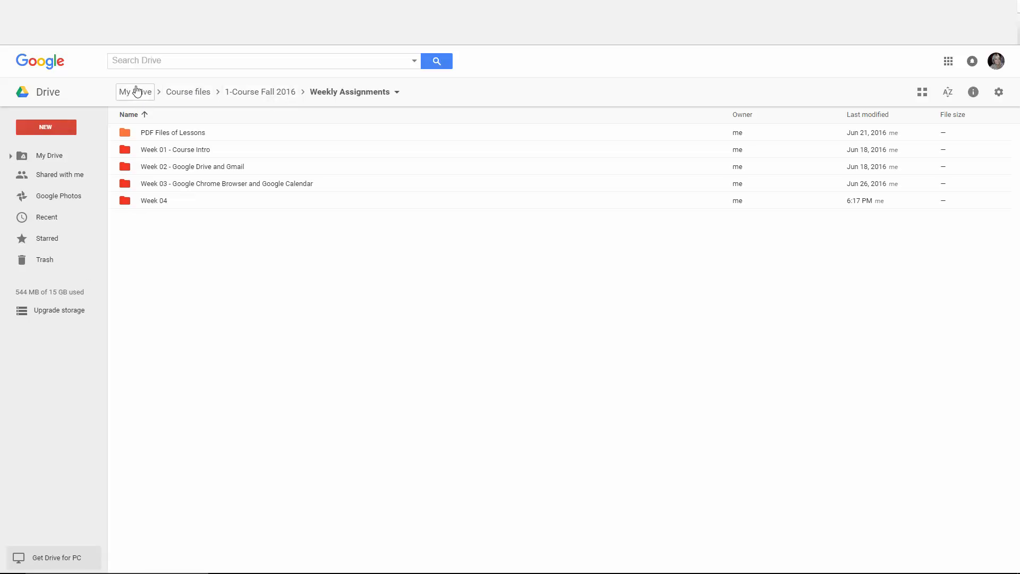
double_click(154, 202)
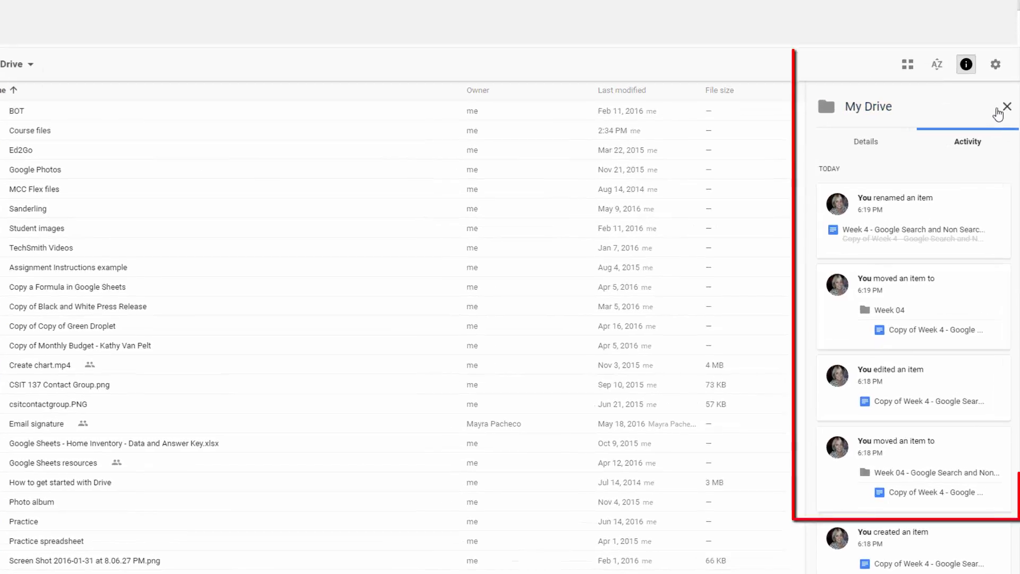
Step: Hide and redisplay My Drive's details, examine its activity history, and close the details again
click(999, 110)
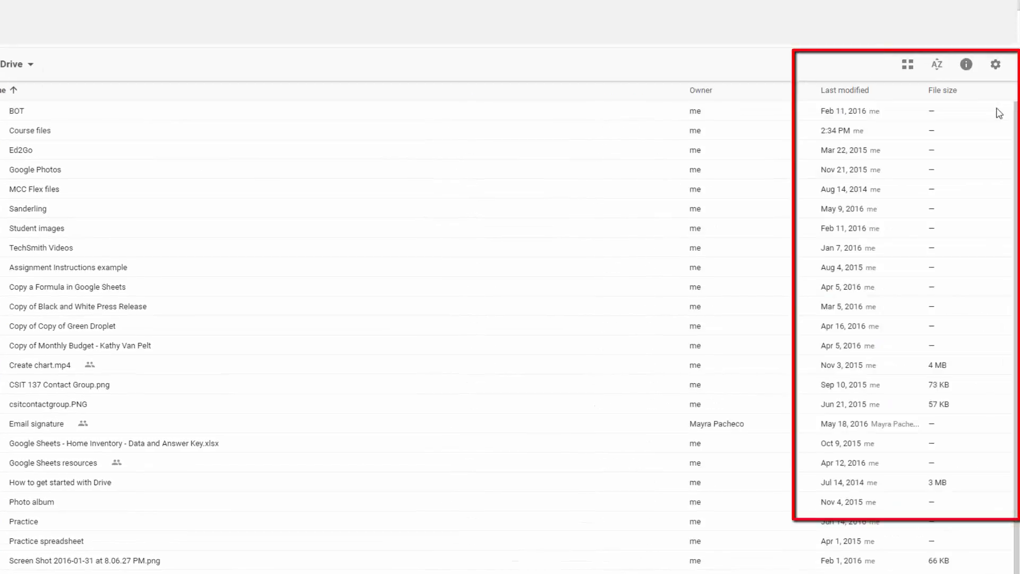
click(966, 70)
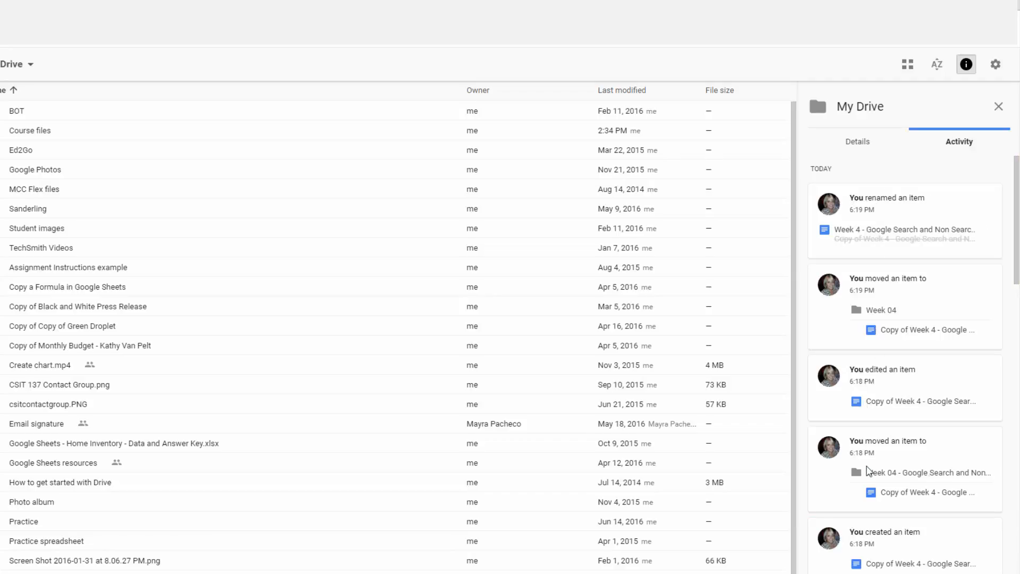
scroll(872, 510, down, 15)
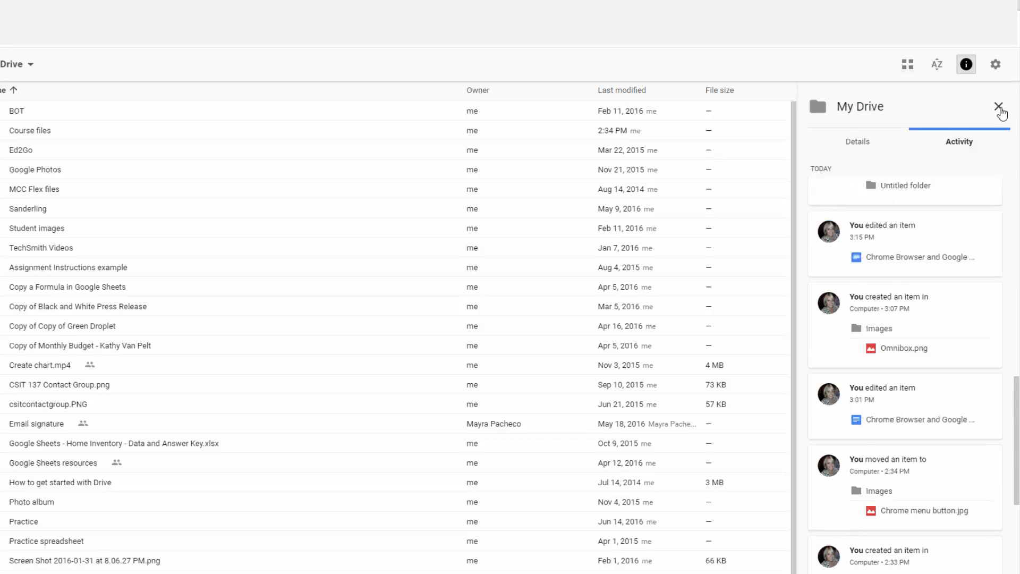
click(999, 106)
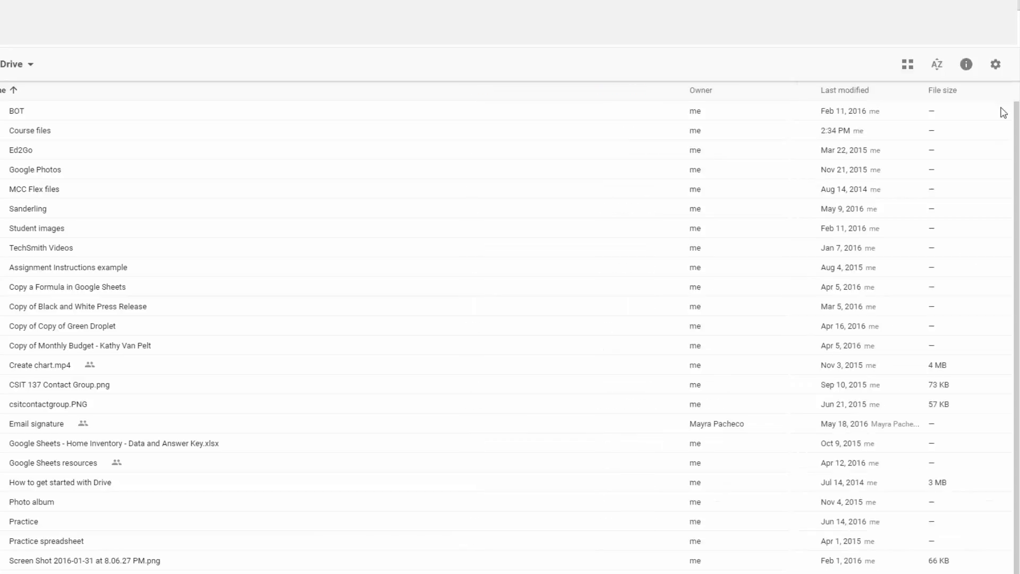
Step: Check the available sort options, sort My Drive by last modified, and return to sorting by name
click(938, 73)
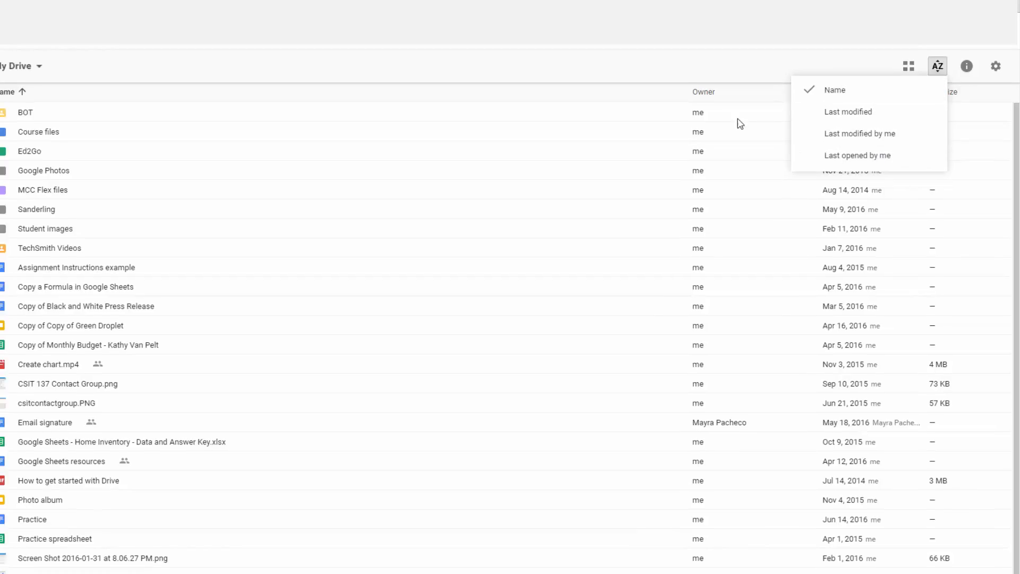
click(59, 128)
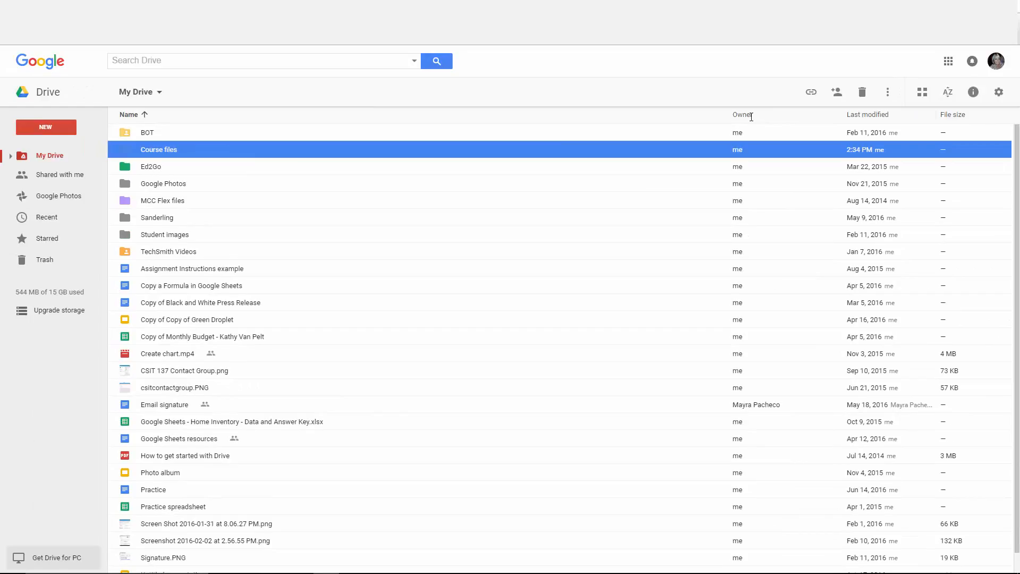
click(879, 114)
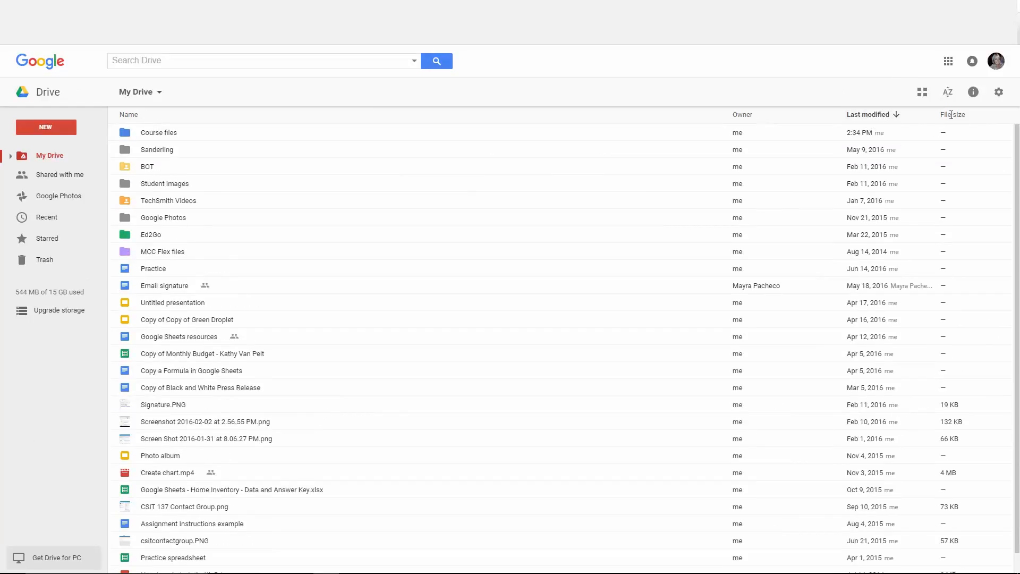
click(136, 121)
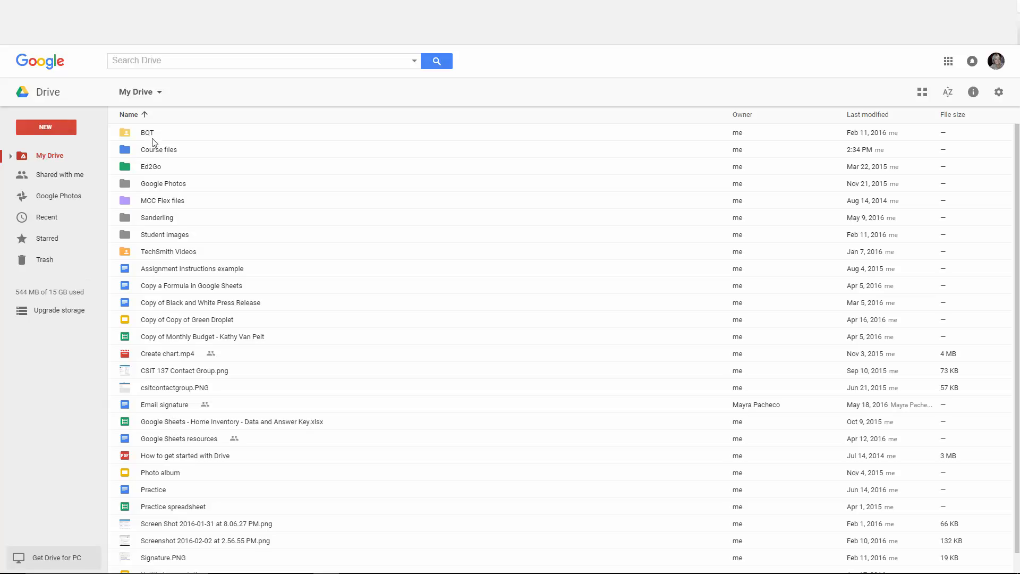
Step: Examine Drive's general settings and close them, and check which file types the Drive search can filter by
click(999, 93)
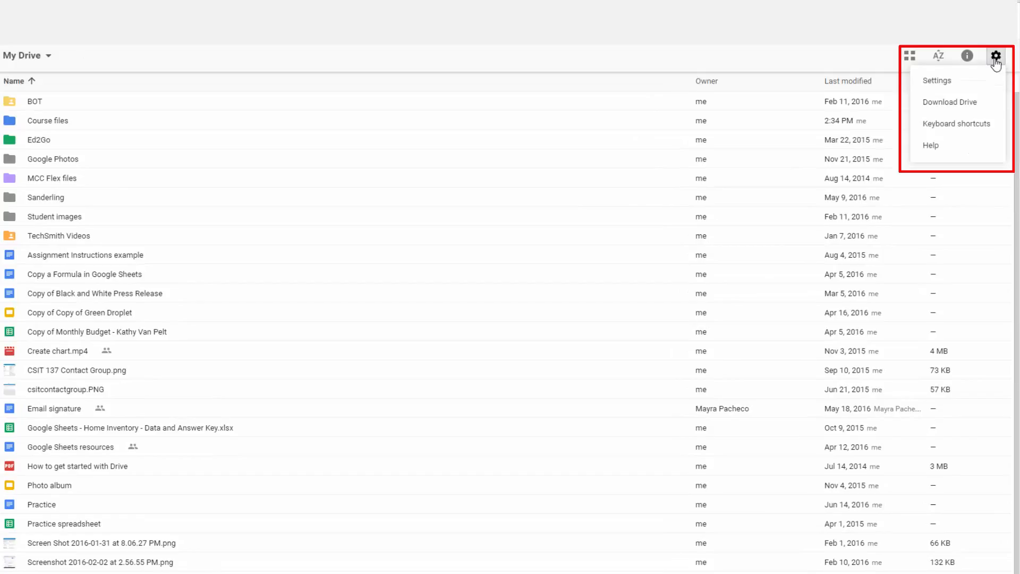
click(945, 84)
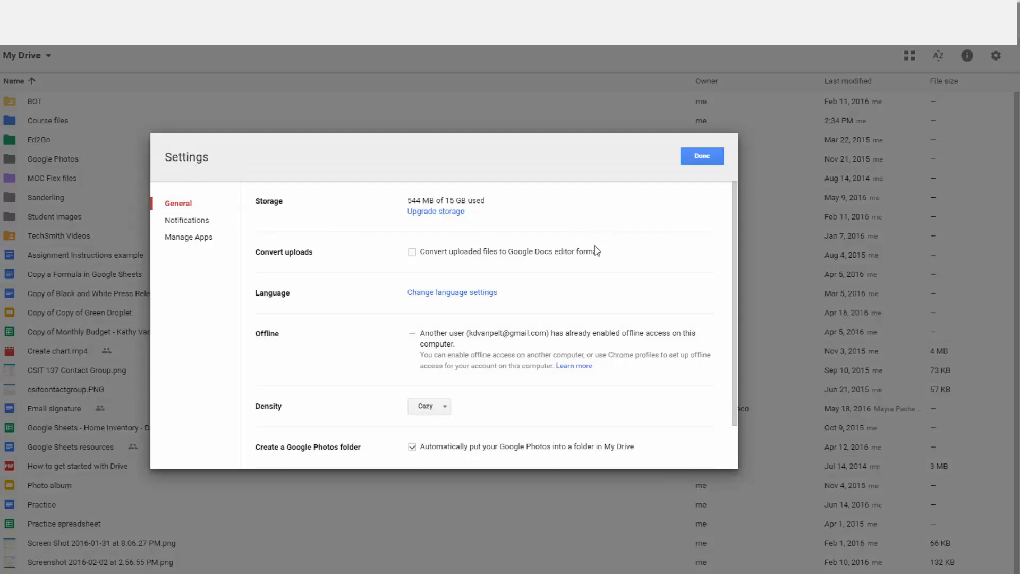
click(702, 156)
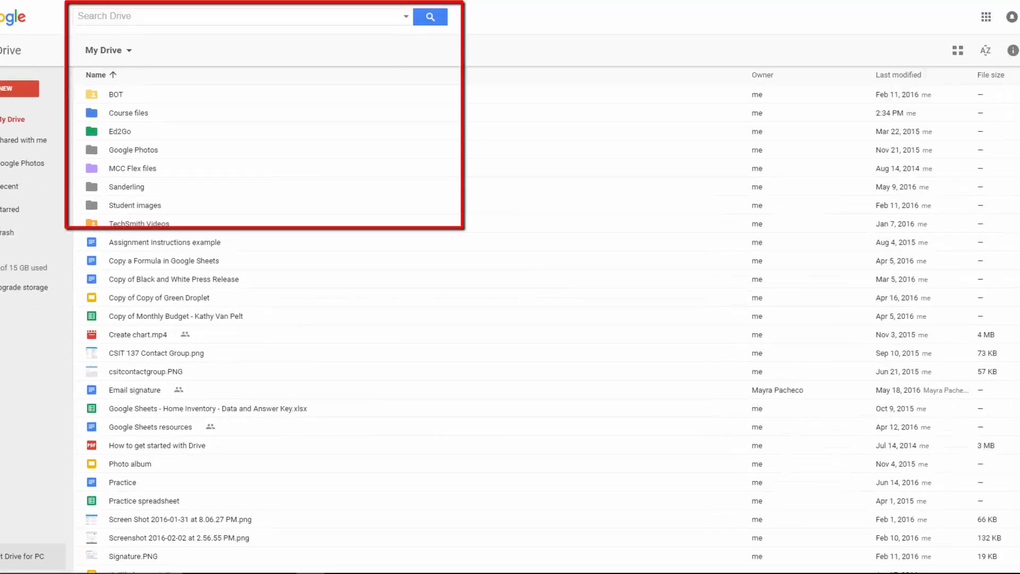
click(179, 20)
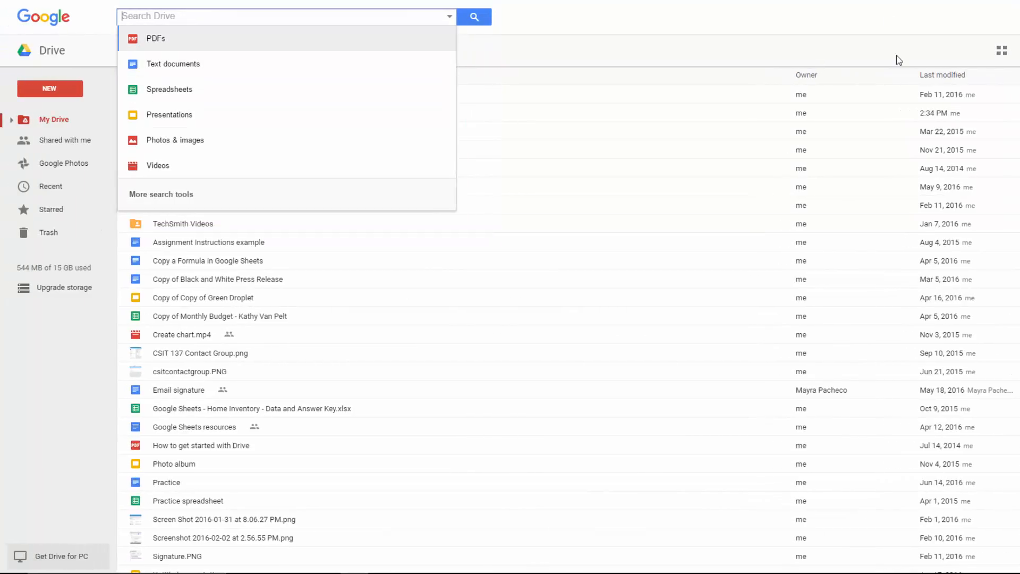
click(566, 15)
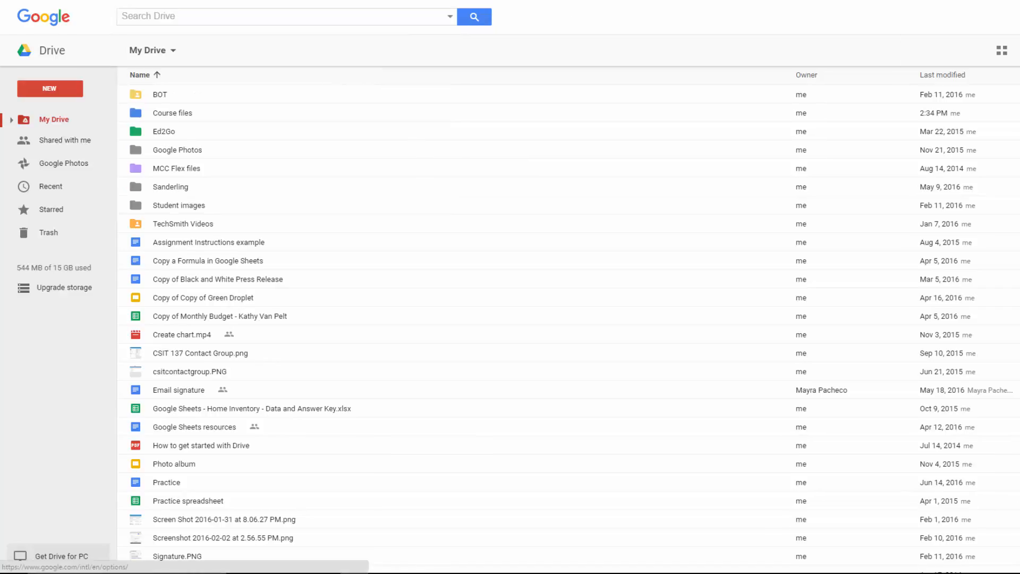
Step: Look through the full list of Google apps and browse the page with even more Google products
click(994, 18)
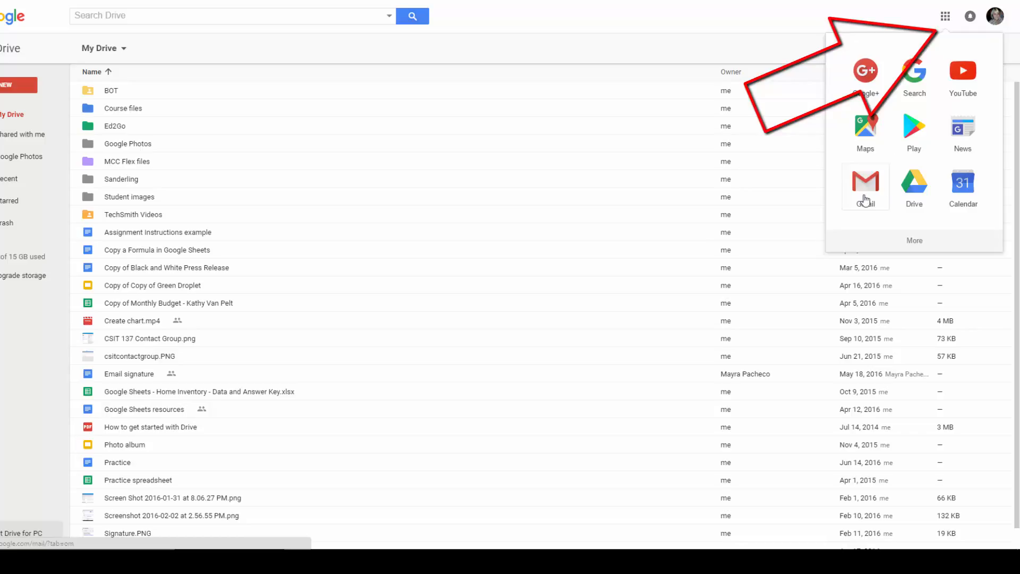
click(925, 248)
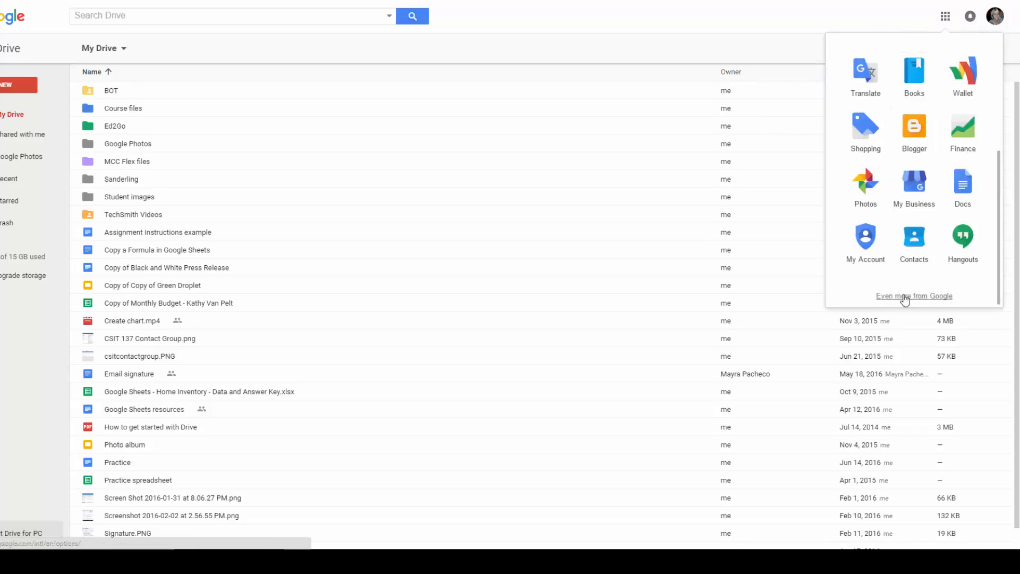
click(905, 299)
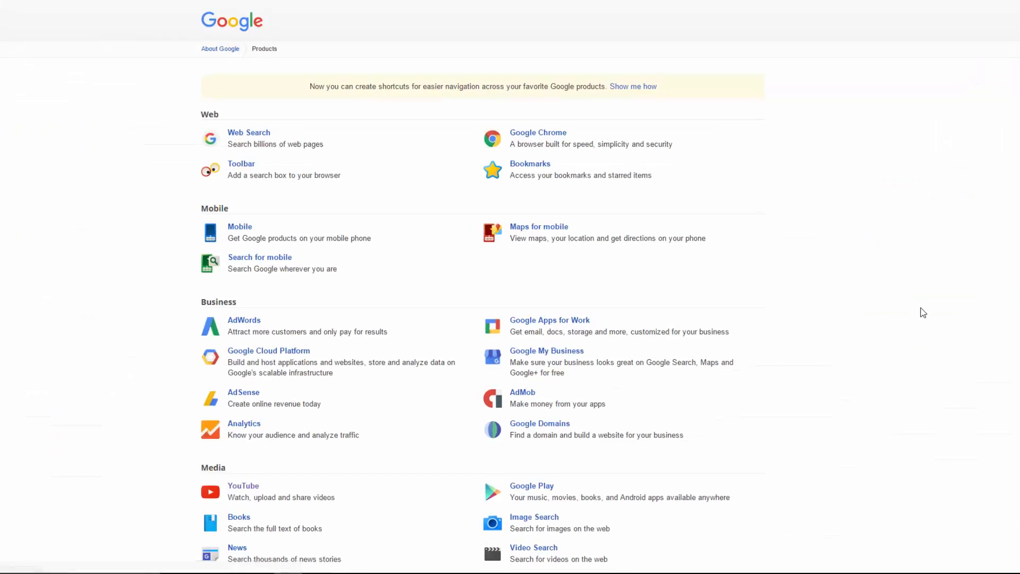
scroll(787, 259, down, 5)
scroll(787, 258, down, 5)
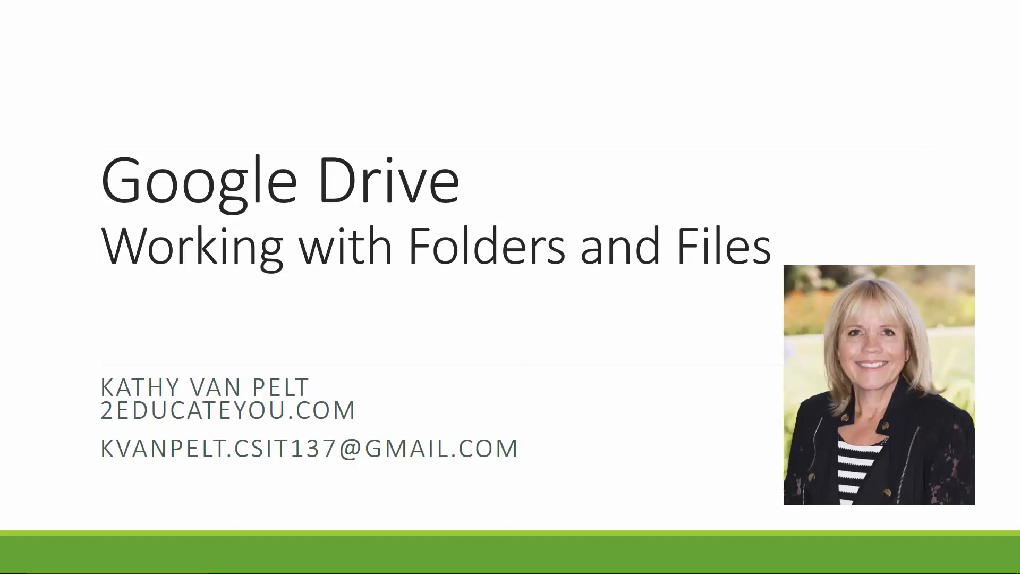